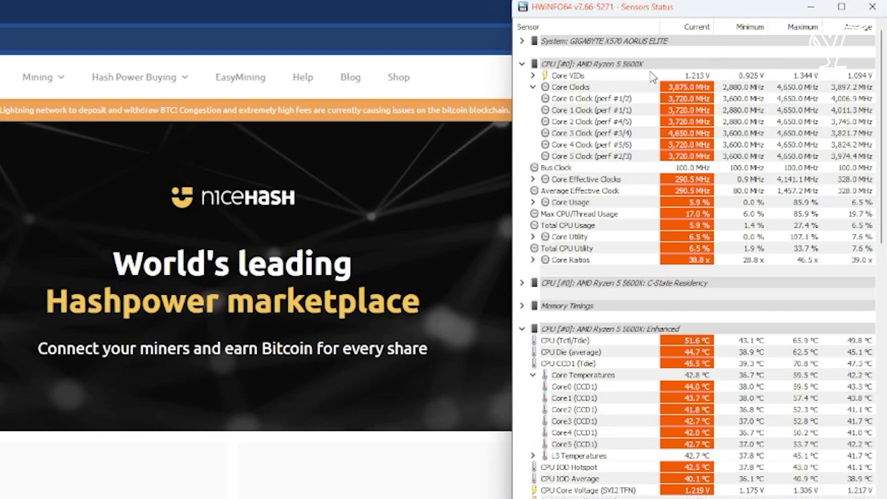
Step: Examine the CPU, motherboard and GPU sensor readings in HWiNFO64, and close the sensor window
scroll(684, 252, "down", 1)
scroll(687, 262, "down", 5)
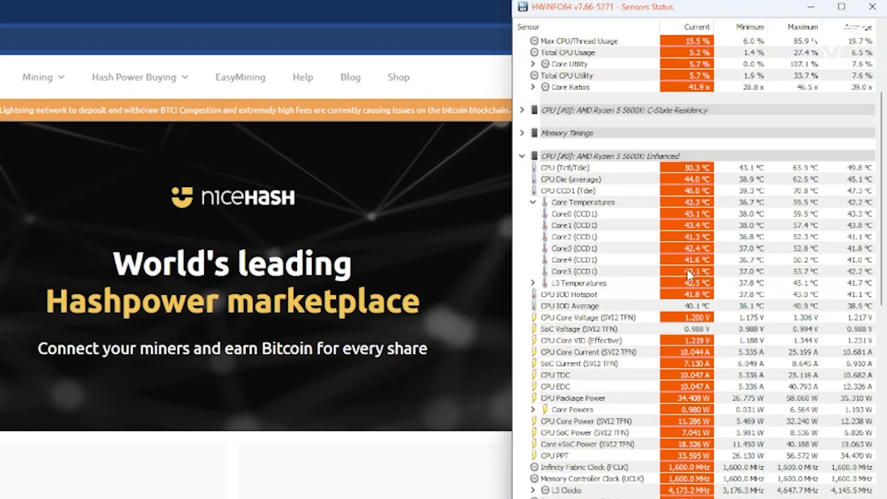
scroll(689, 277, "down", 4)
scroll(694, 288, "down", 9)
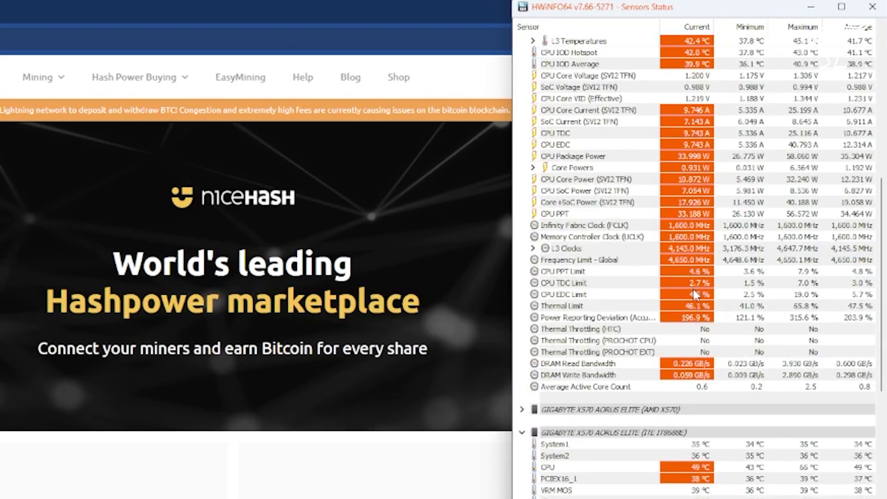
scroll(700, 306, "down", 4)
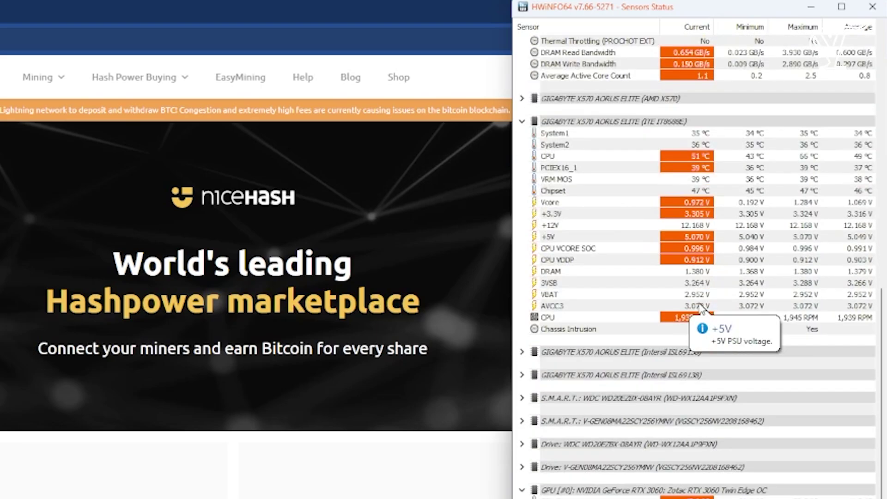
scroll(700, 307, "down", 9)
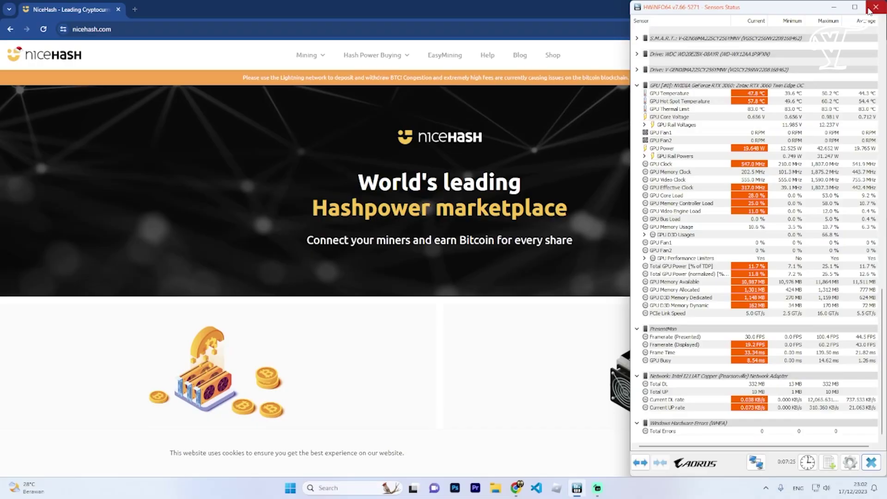
left_click(872, 7)
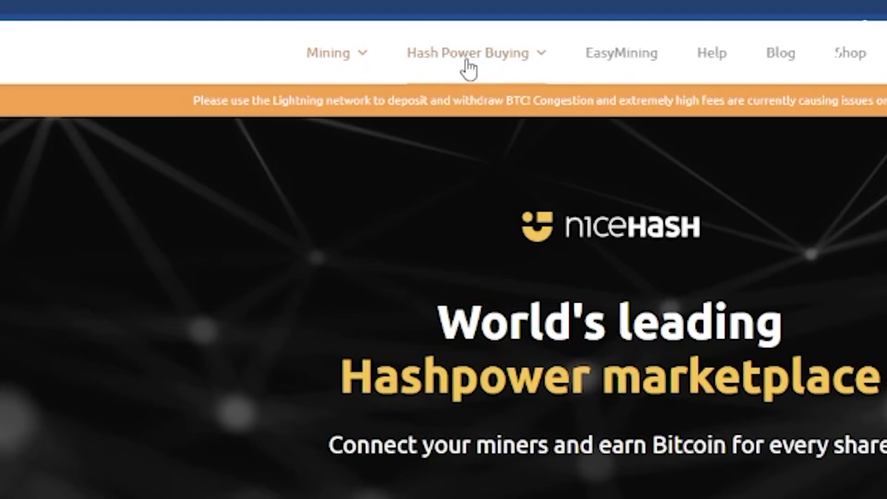
Step: Open NiceHash's CPU/GPU mining page, start mining with NiceHash Miner, and review the account registration form
mouse_move(365, 62)
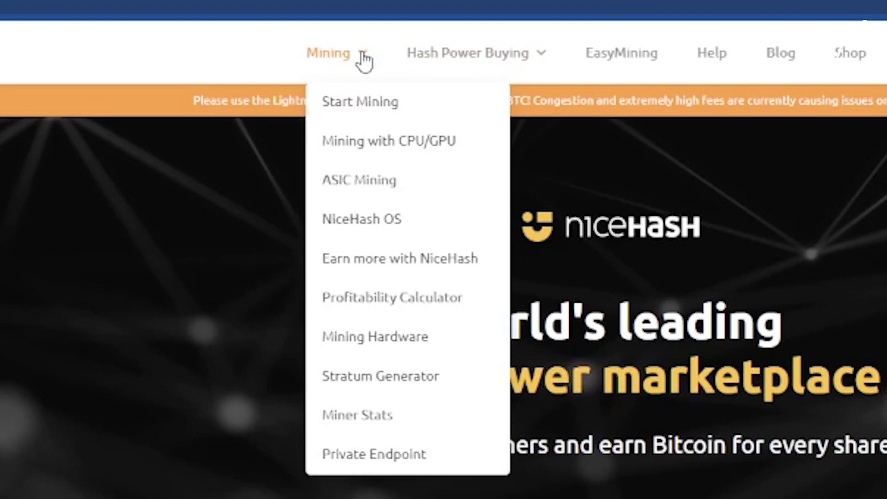
left_click(359, 145)
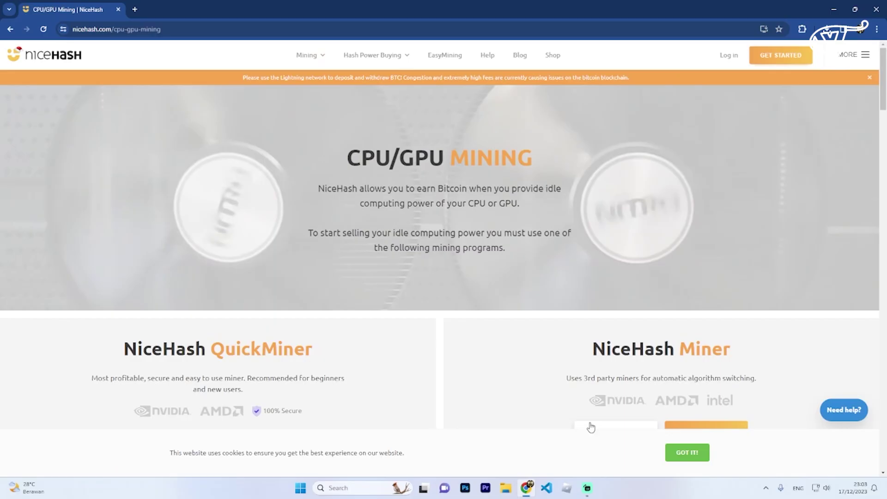
scroll(463, 292, "down", 5)
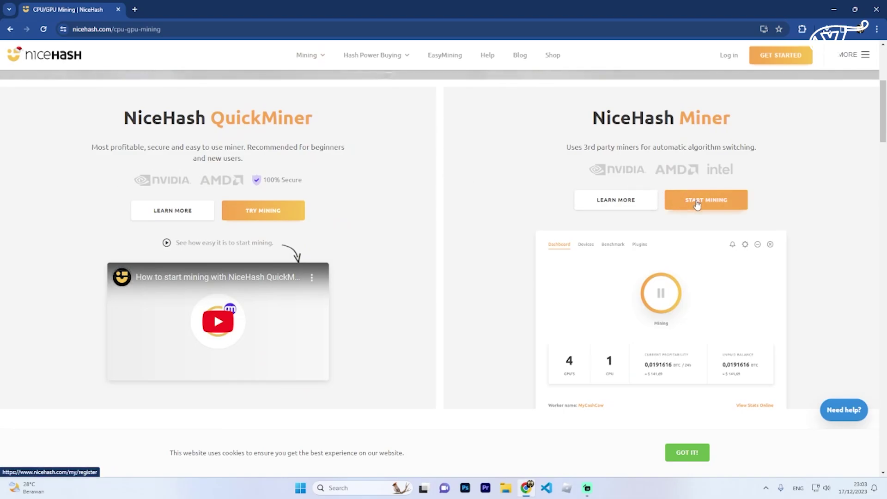
left_click(687, 203)
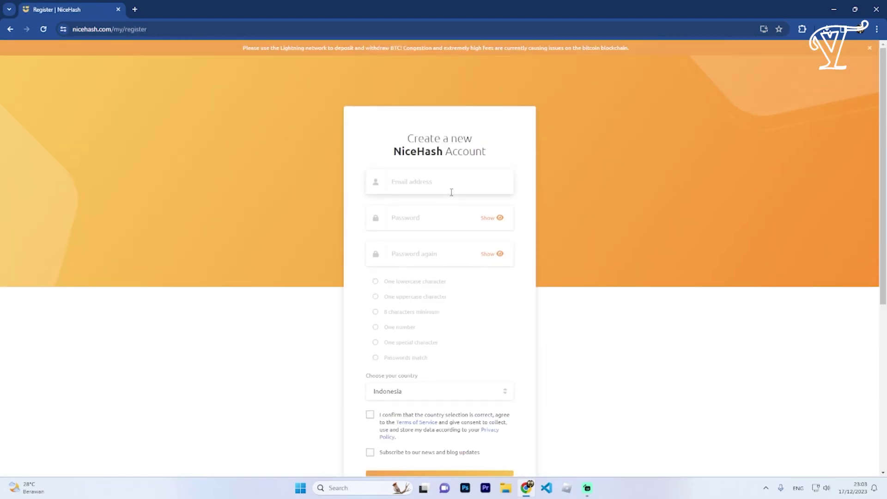
scroll(453, 367, "down", 5)
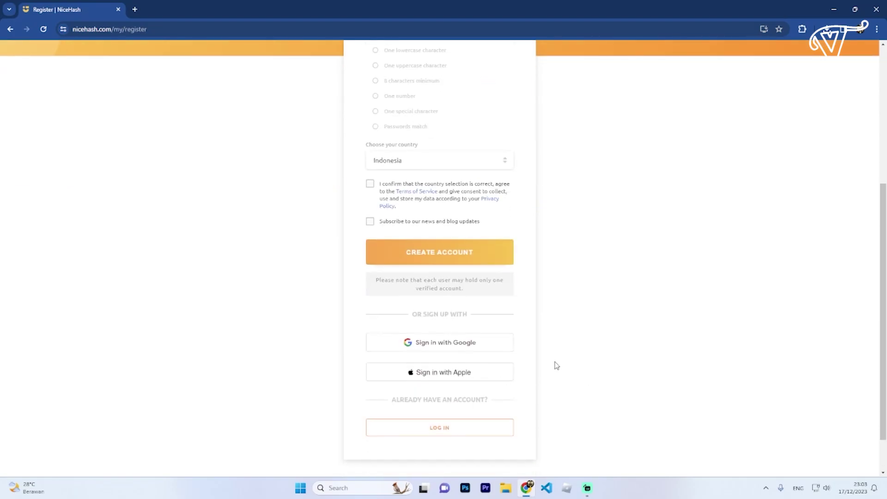
Step: Search the web for "download nicehash miner" in a new tab and open the NiceHash Download Center
left_click(135, 10)
type("d")
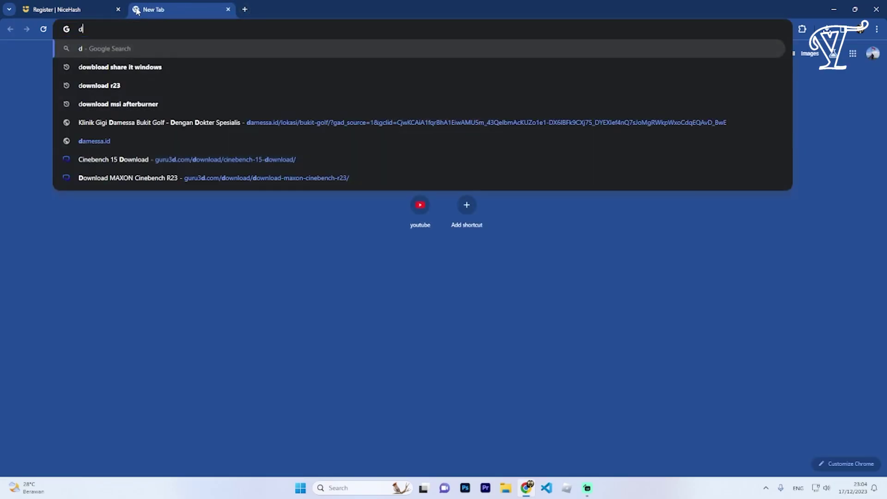
type("ownload")
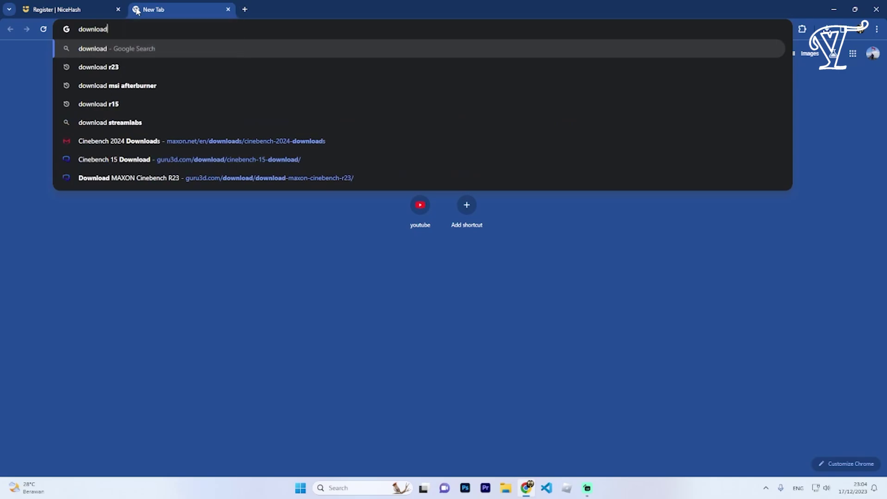
type(" nicehash")
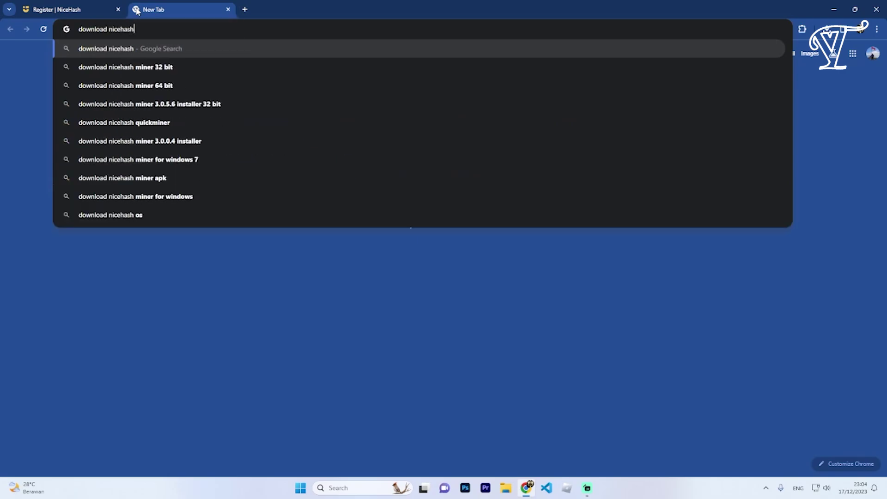
type(" miner")
key("Return")
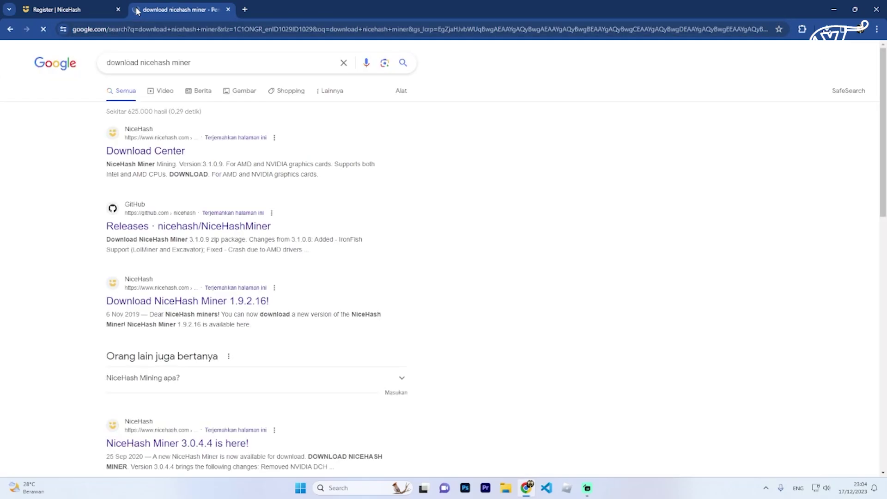
left_click(167, 152)
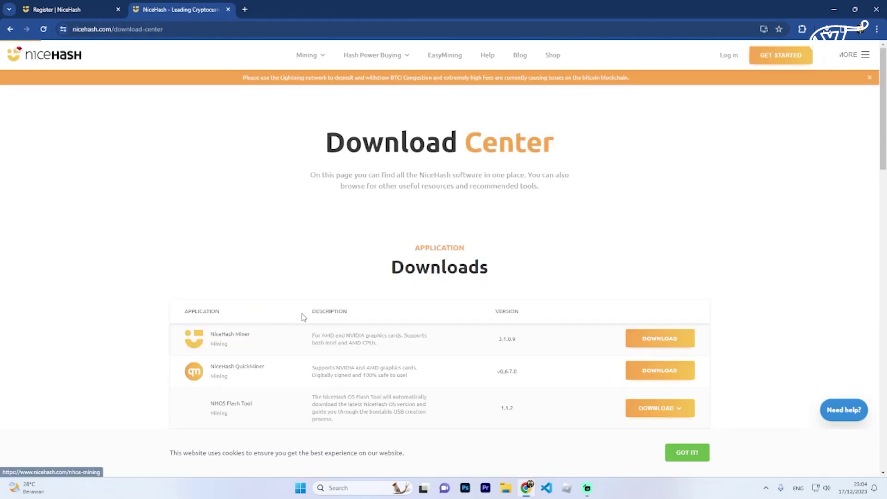
Step: Accept the cookie notice and download NiceHash Miner from the application downloads list
left_click(687, 455)
scroll(386, 374, "down", 2)
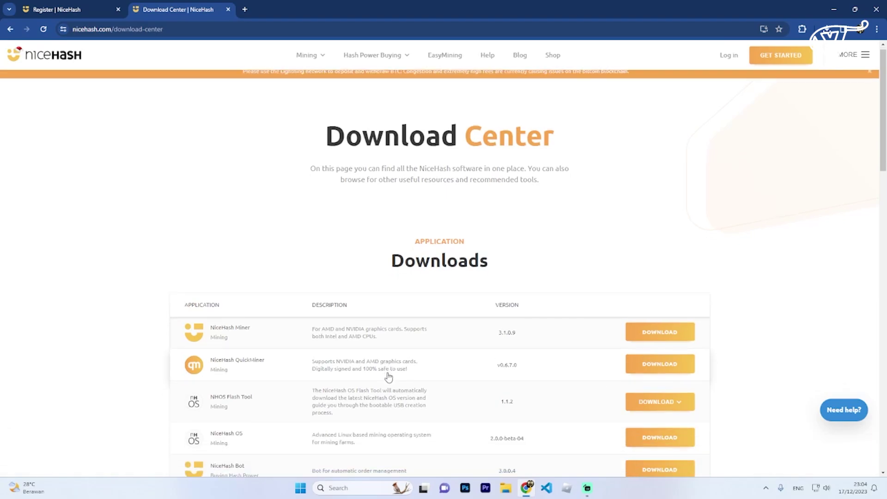
scroll(382, 353, "up", 2)
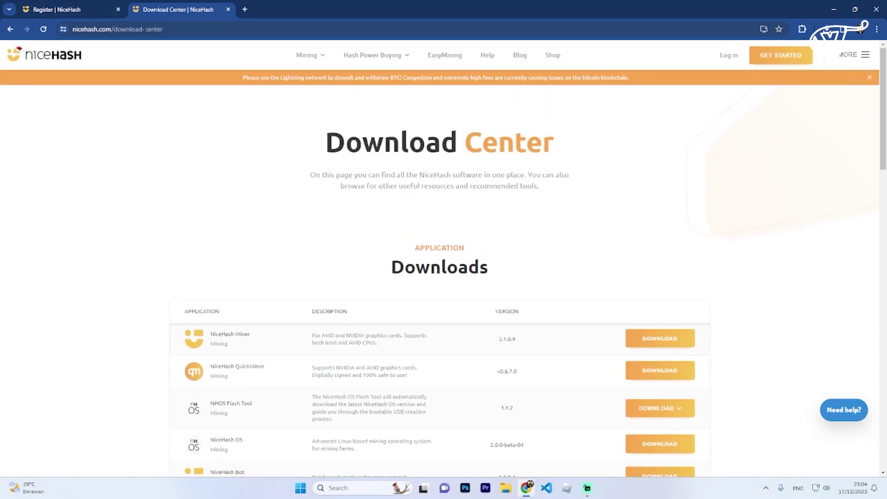
scroll(327, 349, "down", 2)
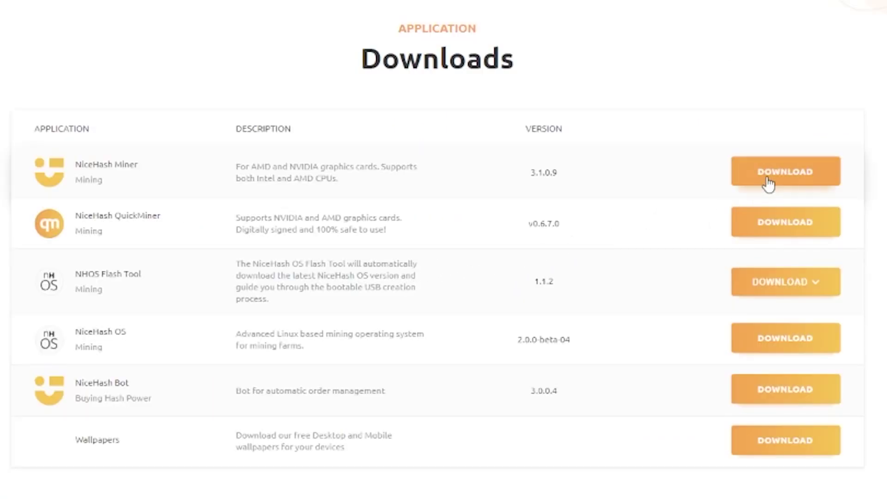
left_click(767, 178)
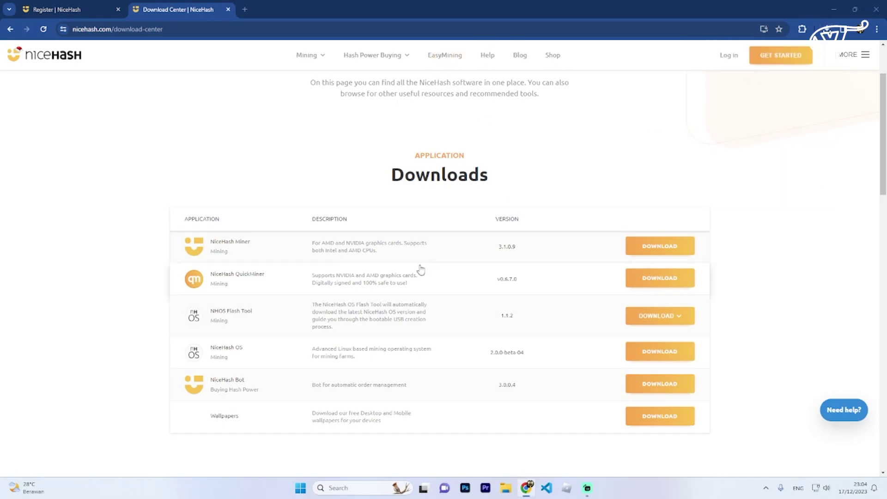
Step: Accept the license agreement, install NiceHash Miner, close the browser, and finish setup with Run NiceHash Miner enabled
left_click(345, 296)
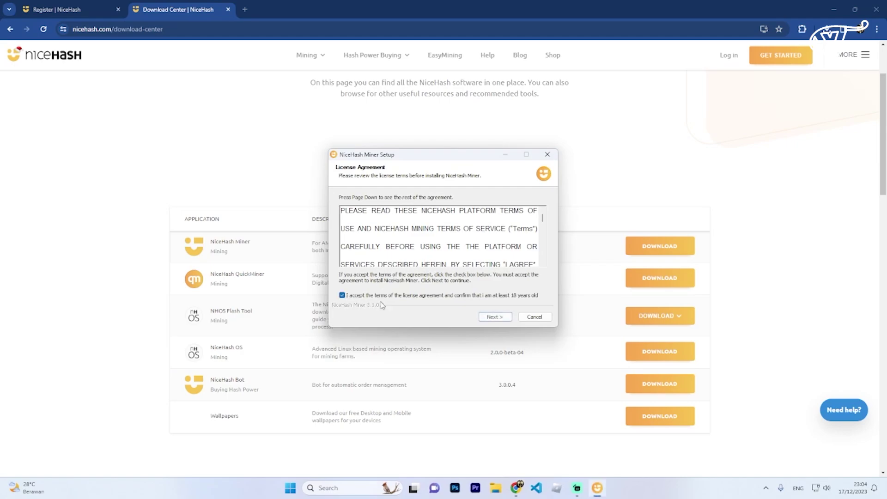
left_click(495, 317)
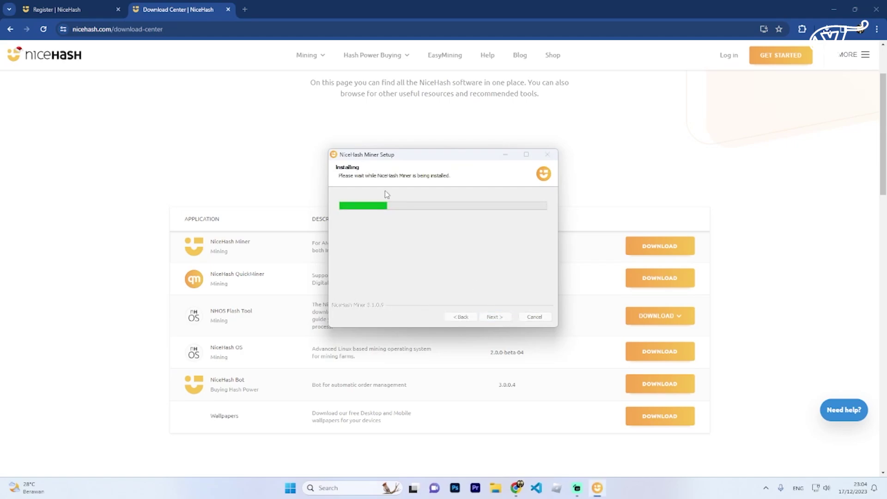
left_click(876, 9)
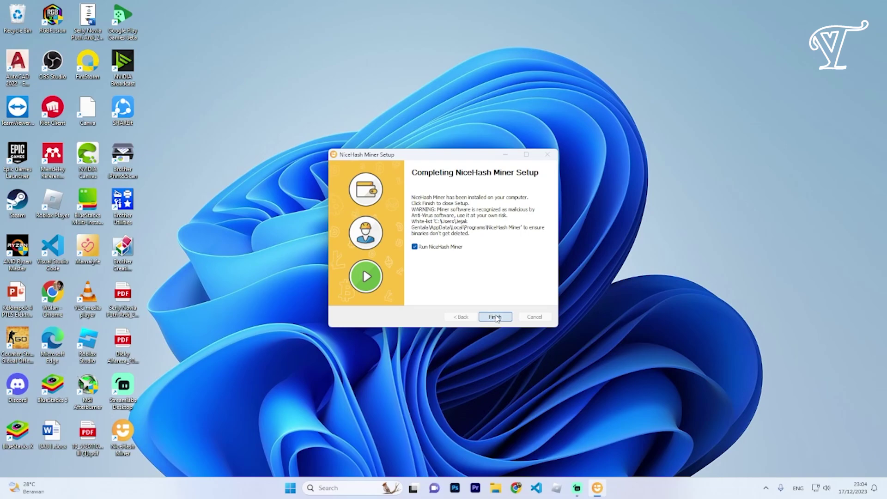
left_click(495, 317)
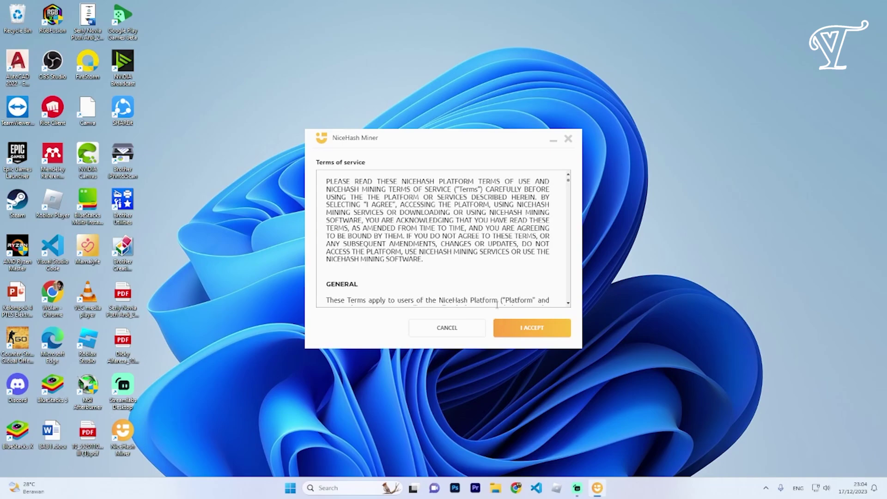
Step: Accept the terms of service and third-party software disclaimer, and continue with English as the language
left_click(559, 331)
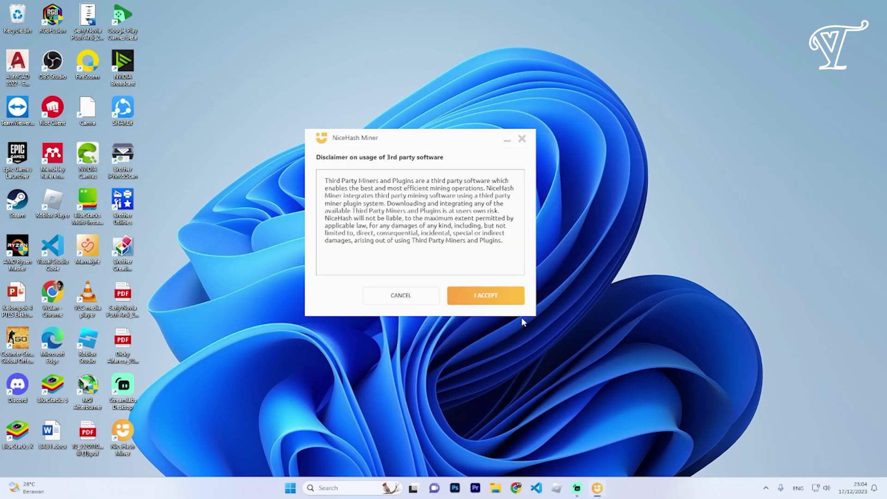
left_click(512, 298)
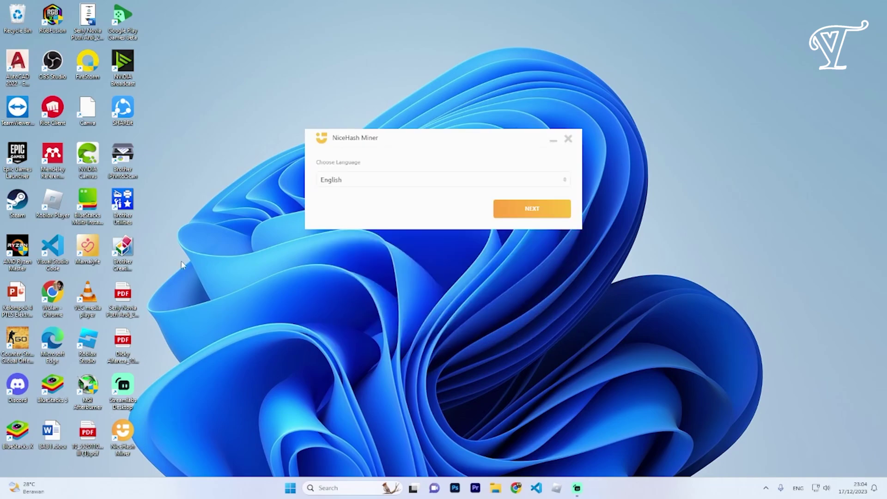
left_click(551, 210)
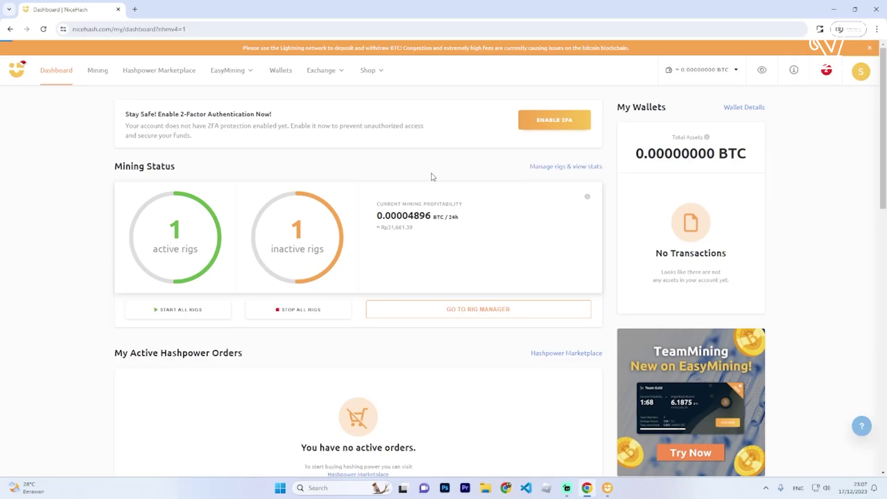
Step: Open the rig manager on the NiceHash site, bring up the NiceHash Miner window, and minimize the browser
left_click(317, 287)
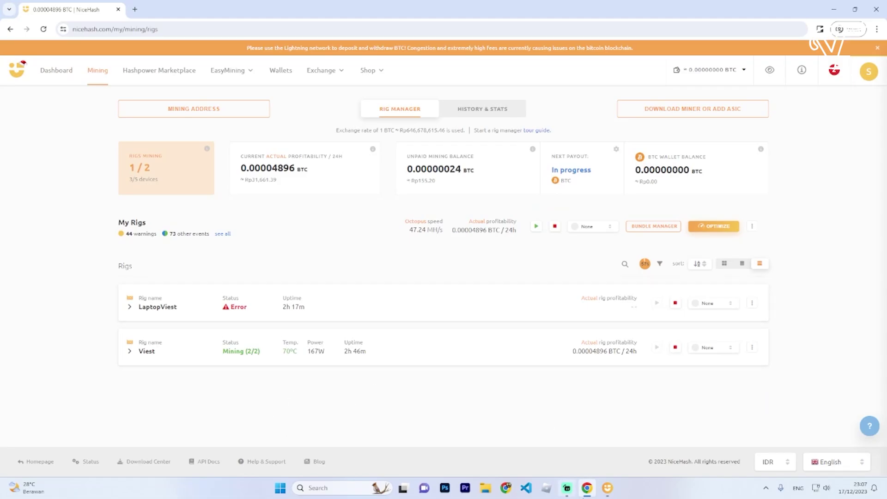
mouse_move(607, 488)
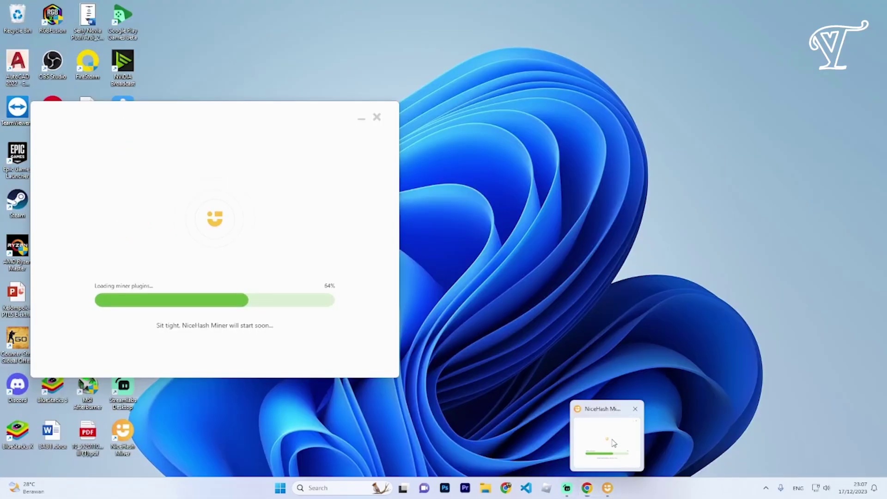
left_click(610, 448)
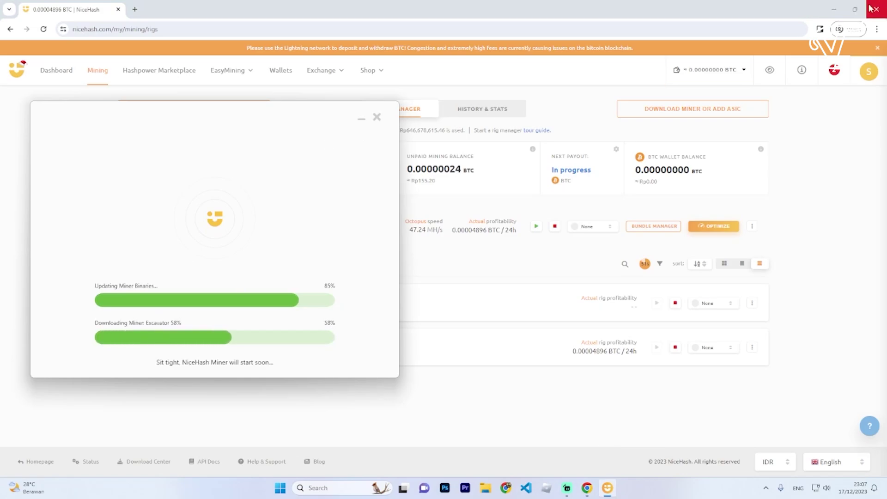
left_click(834, 9)
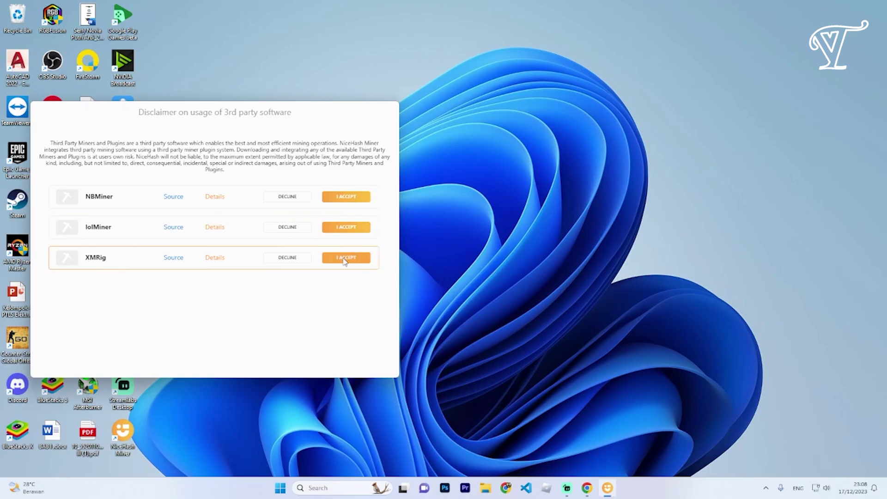
Step: Accept the XMRig, lolMiner and NBMiner third-party plugins and restart NiceHash Miner
left_click(345, 261)
left_click(351, 227)
left_click(356, 198)
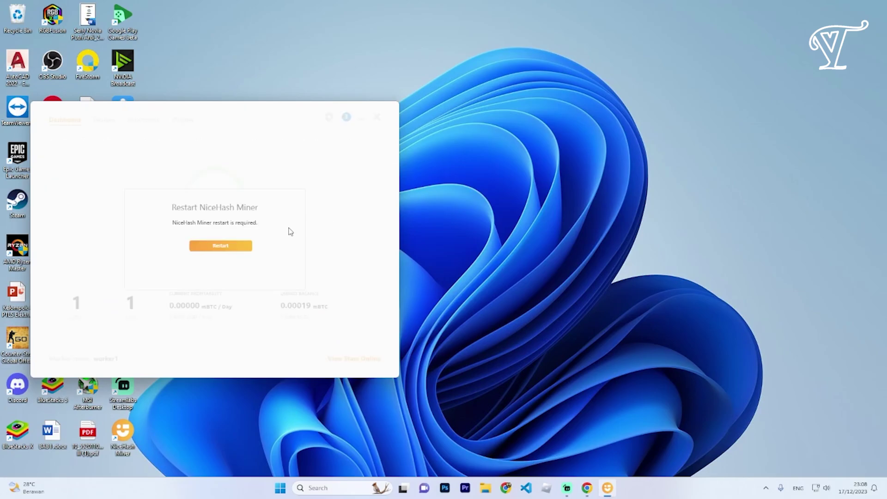
left_click(238, 245)
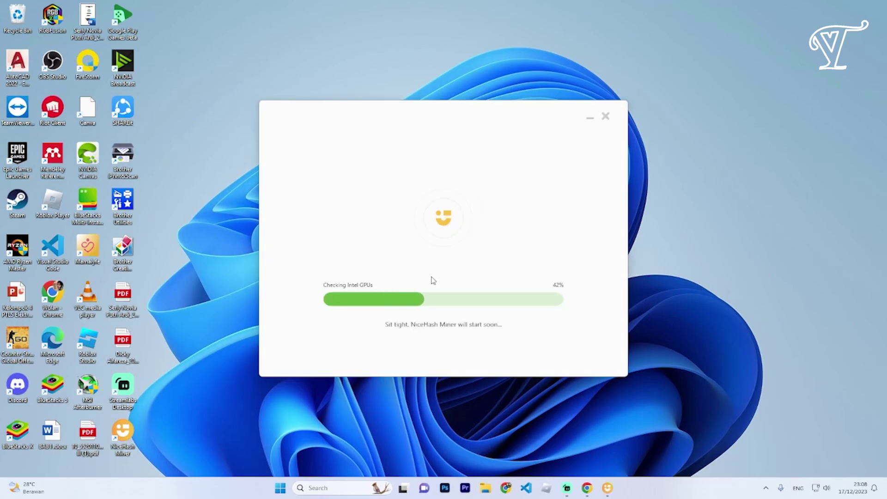
Step: Review the miner's notifications and open its general settings
left_click(573, 116)
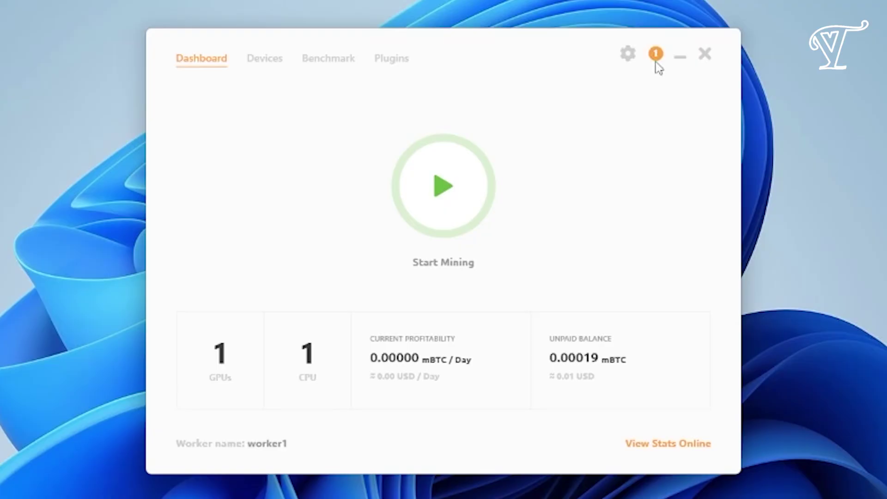
left_click(575, 116)
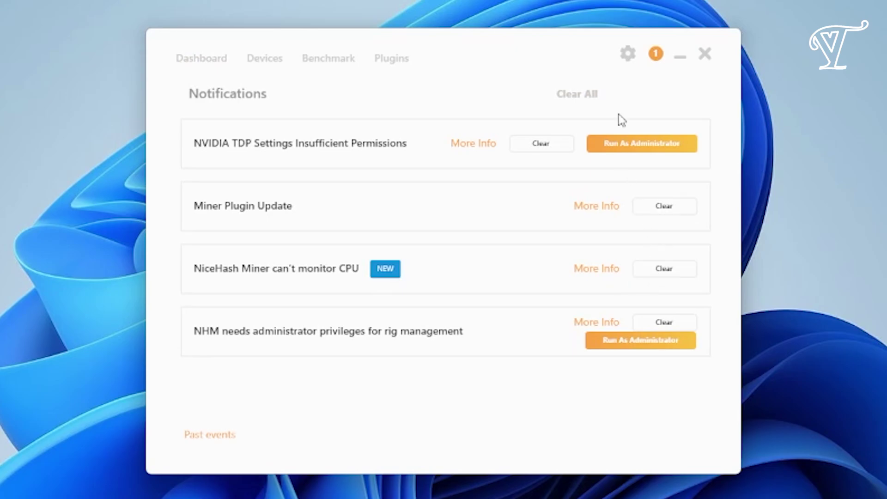
left_click(635, 60)
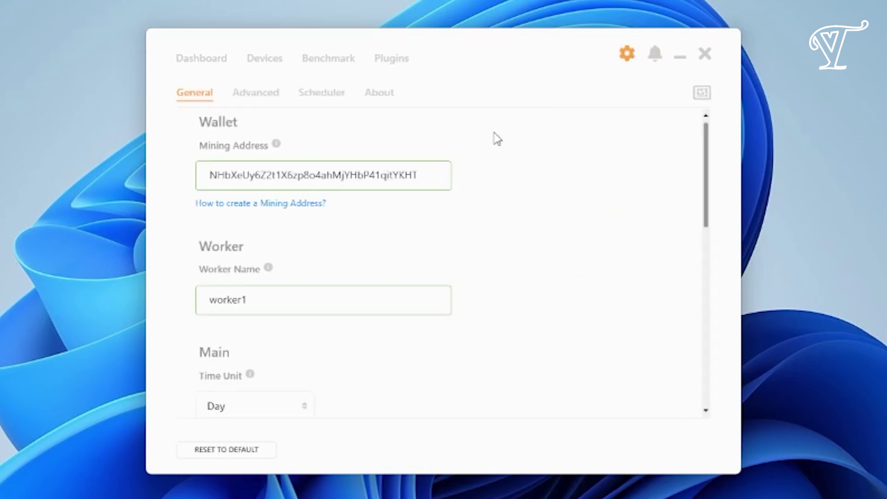
Step: Enable Advanced mode in the advanced settings and open the miners' extra parameters
scroll(349, 254, "down", 4)
scroll(477, 266, "up", 4)
left_click(247, 92)
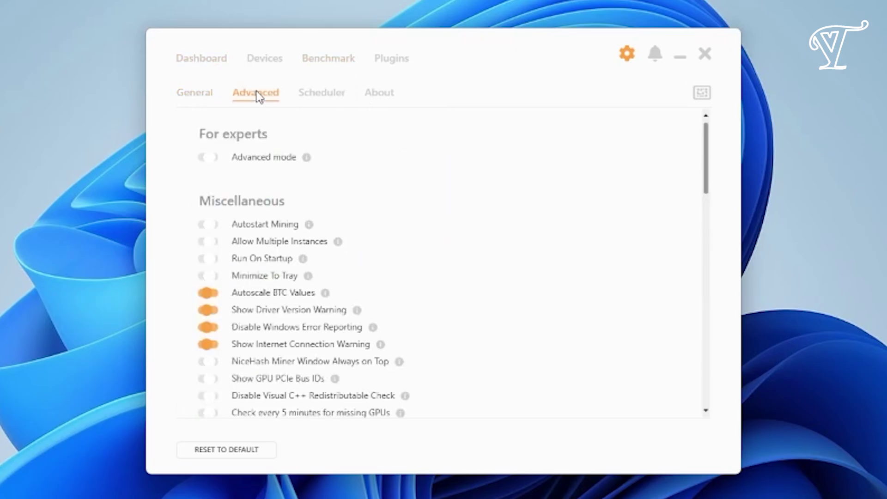
left_click(211, 158)
left_click(488, 64)
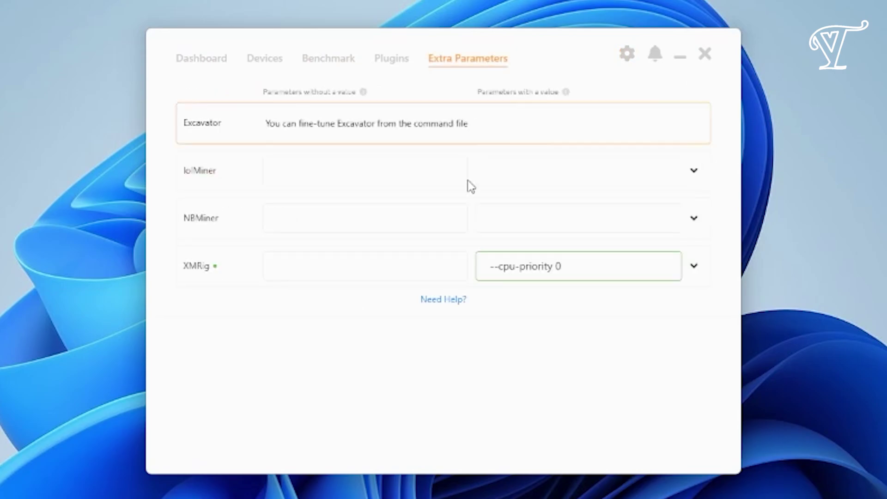
Step: Add the flag --thread with delimiter = and value 12 for the AMD Ryzen 5 5600X under XMRig's RandomXmonero algorithm
left_click(698, 268)
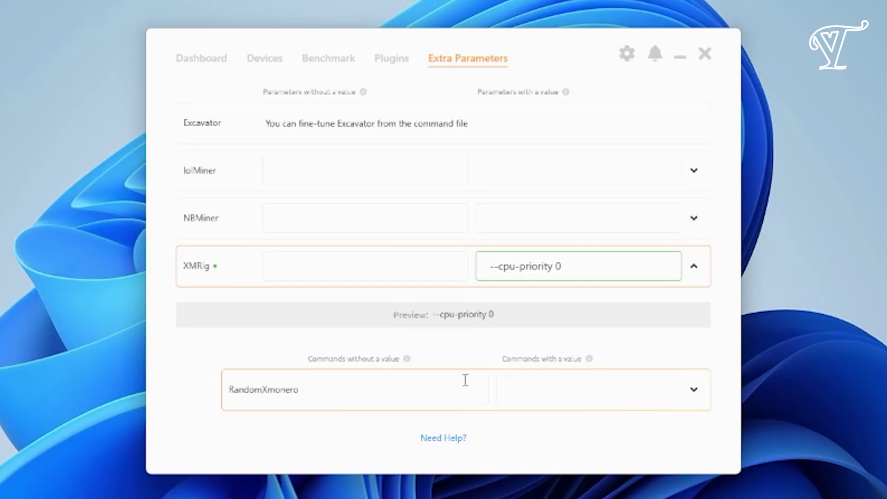
left_click(694, 390)
scroll(632, 412, "down", 4)
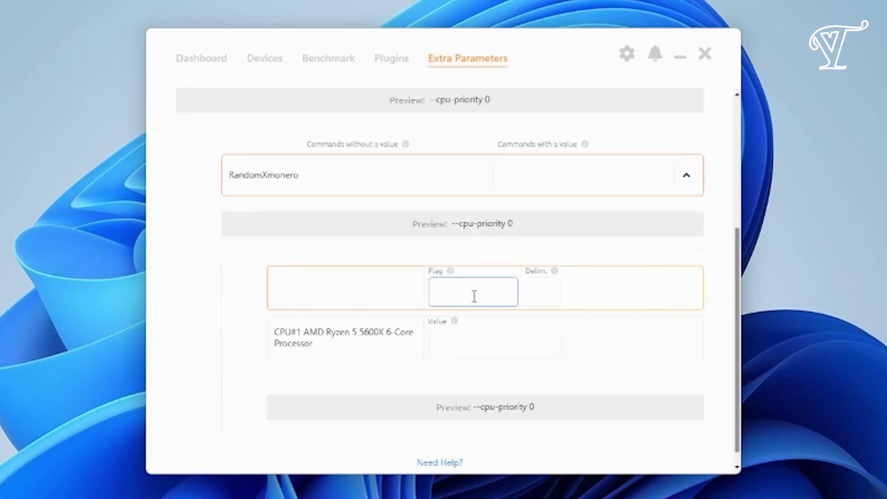
type("--threa")
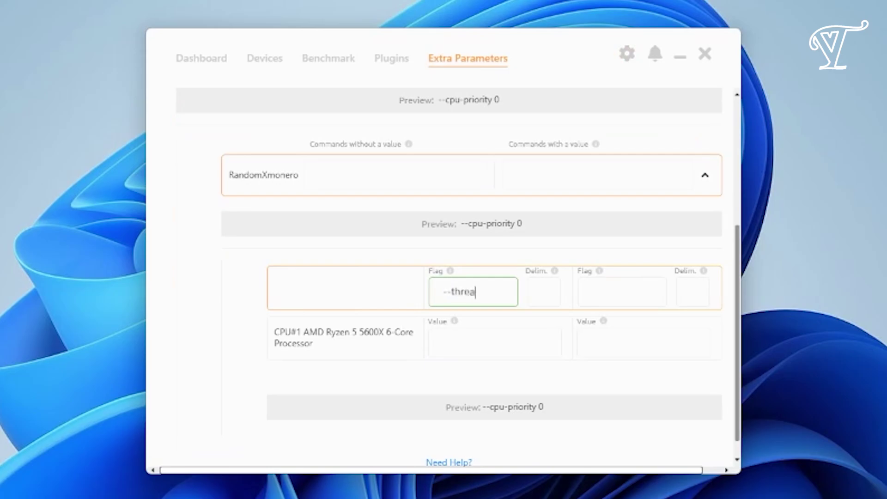
type("d")
left_click(544, 290)
left_click(517, 343)
type("12")
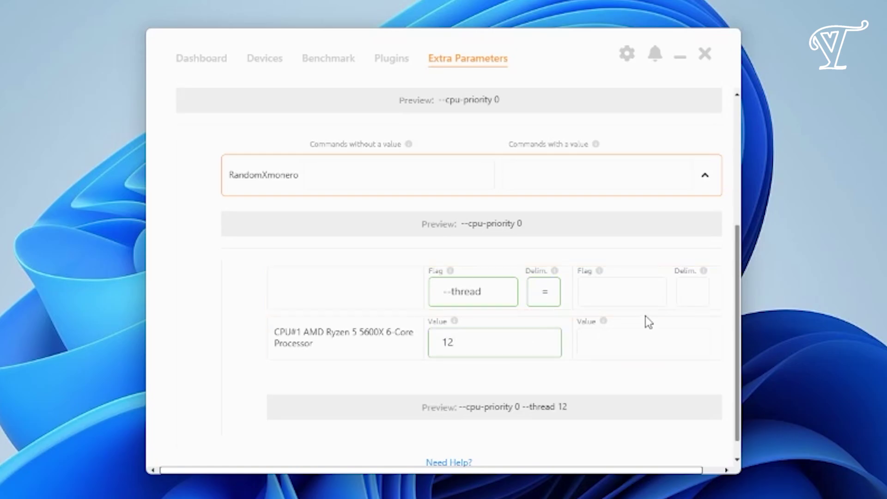
scroll(536, 303, "up", 4)
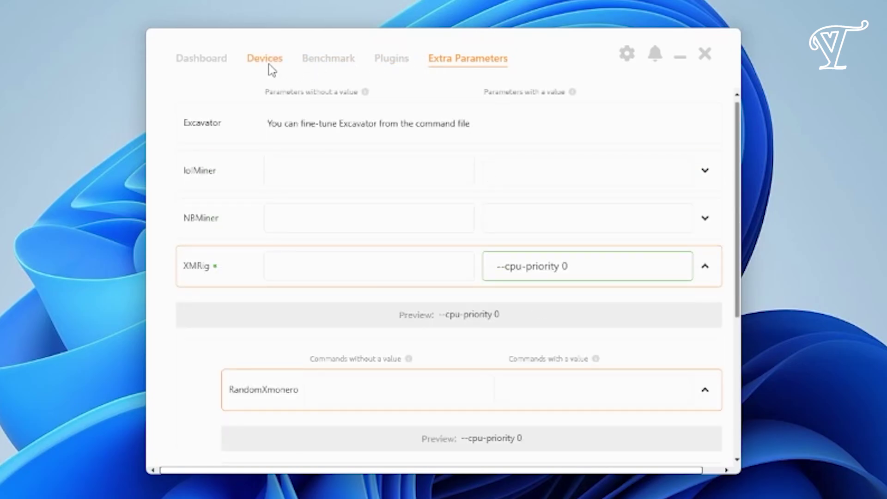
Step: Install the NanoMiner and GMiner plugins, confirming each installation
left_click(387, 66)
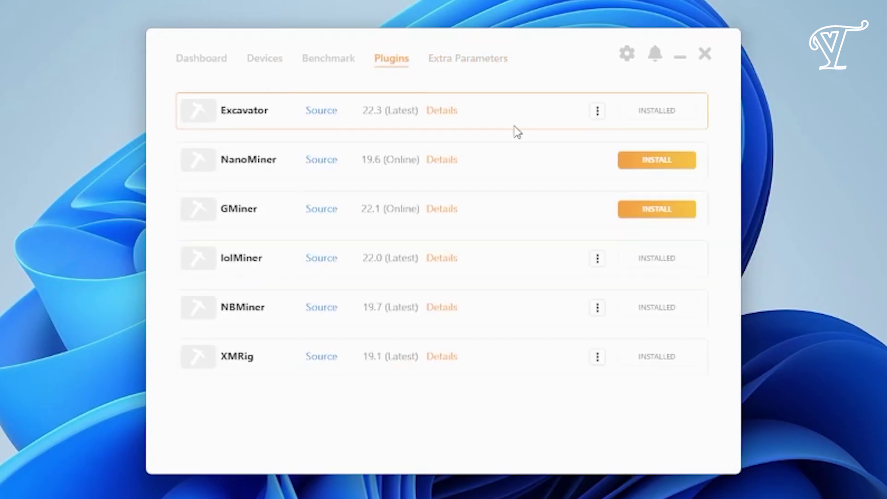
left_click(660, 163)
left_click(519, 320)
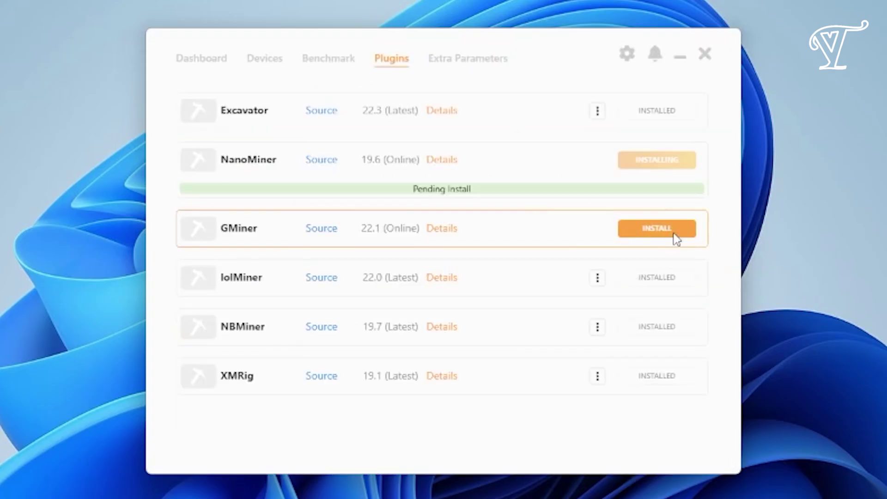
left_click(683, 229)
left_click(515, 320)
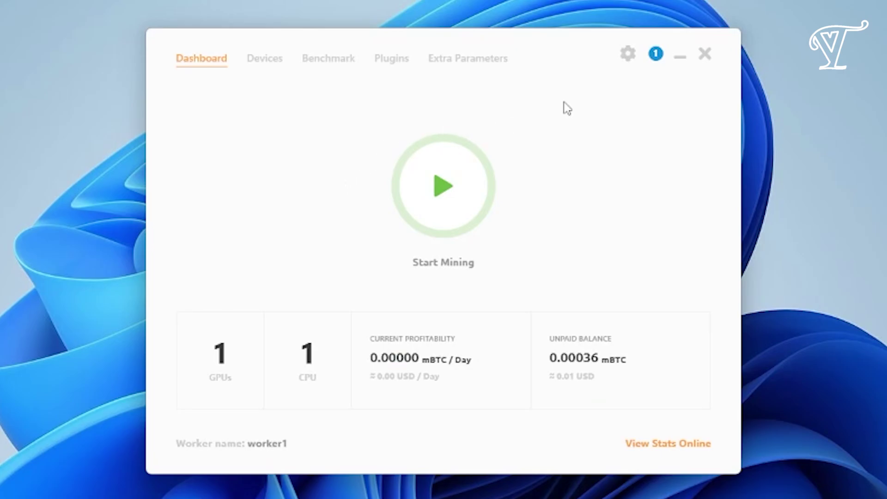
Step: Clear all of the miner's notifications and view the list of mining devices
left_click(656, 55)
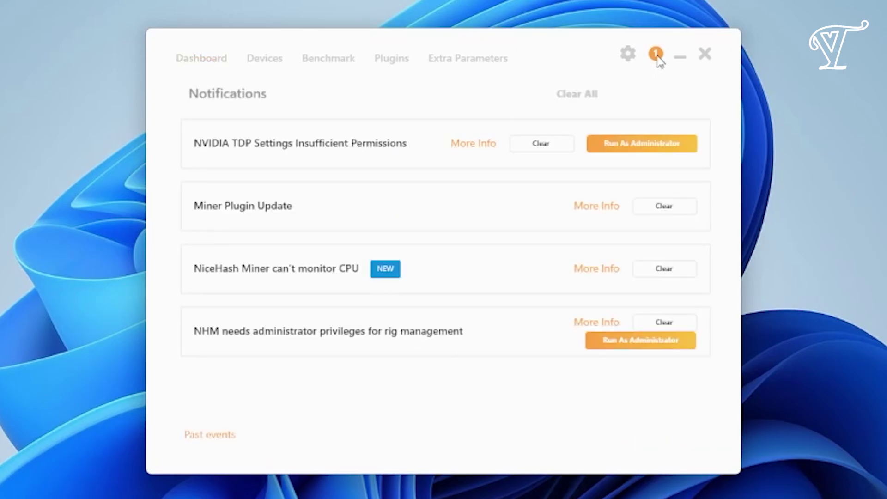
left_click(591, 94)
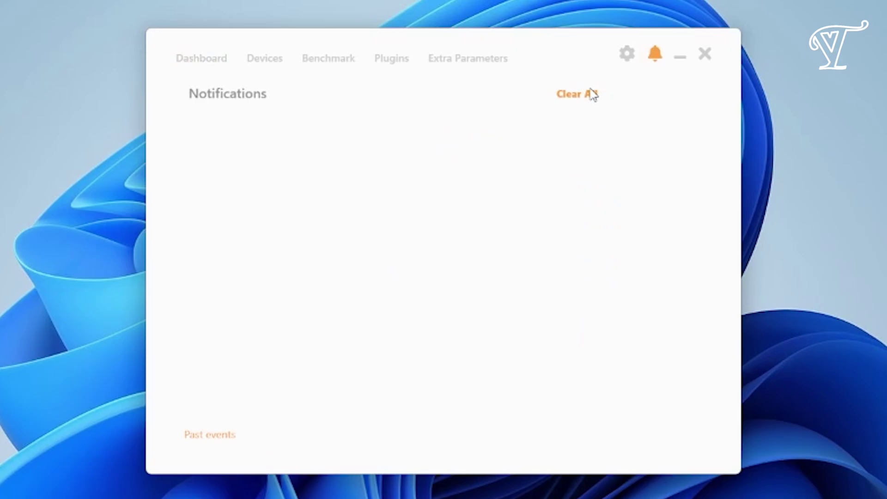
left_click(254, 60)
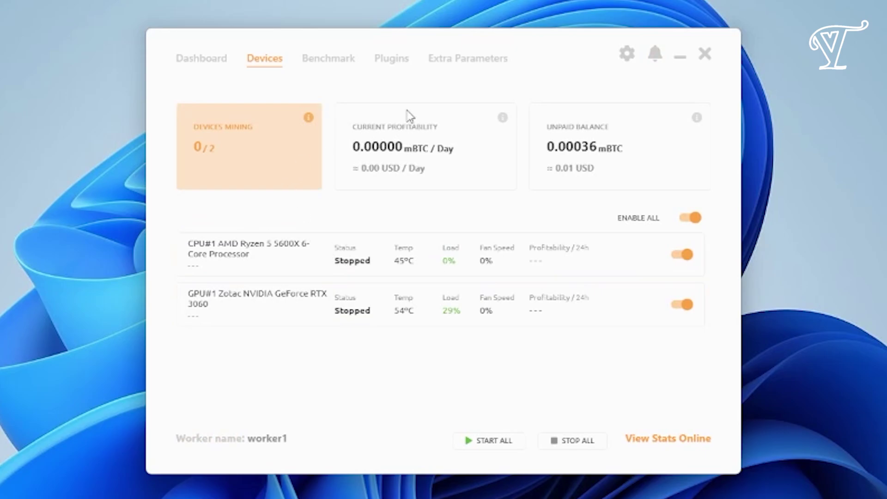
Step: For the CPU benchmark, enable RandomXmonero on XMRig and disable RandomXmonero on Excavator and VerusHash on NanoMiner
left_click(336, 64)
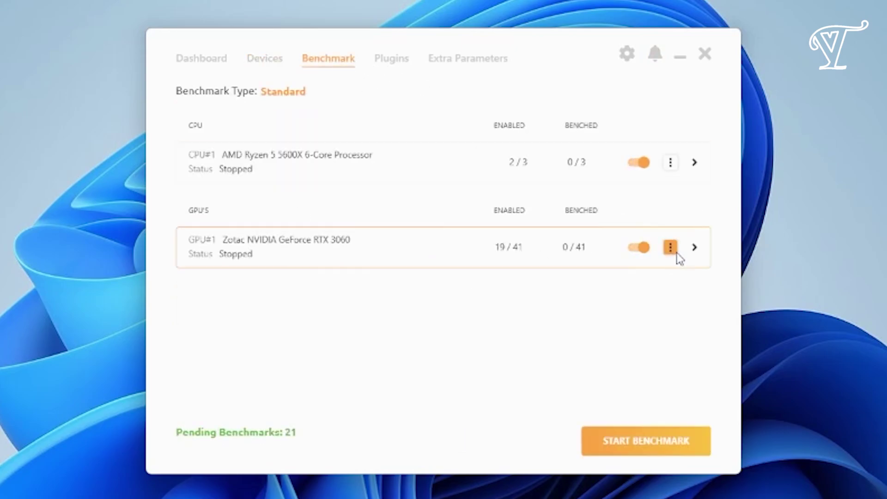
left_click(695, 163)
left_click(656, 236)
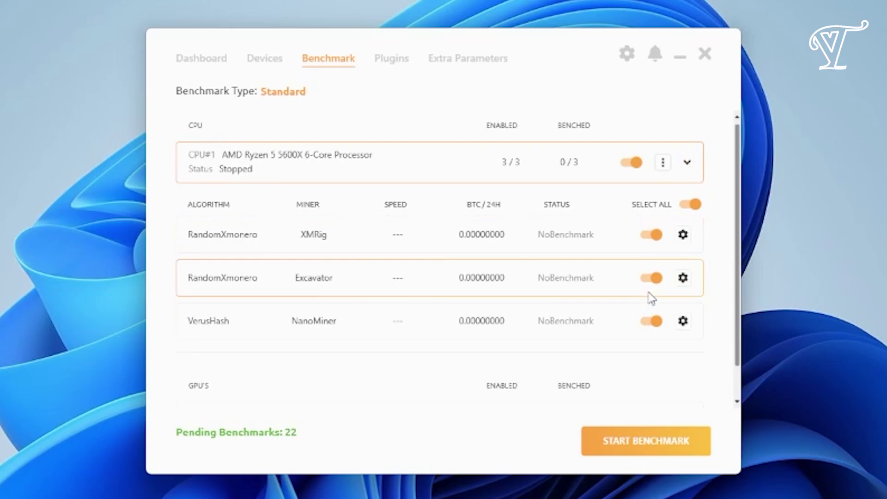
left_click(653, 278)
left_click(654, 321)
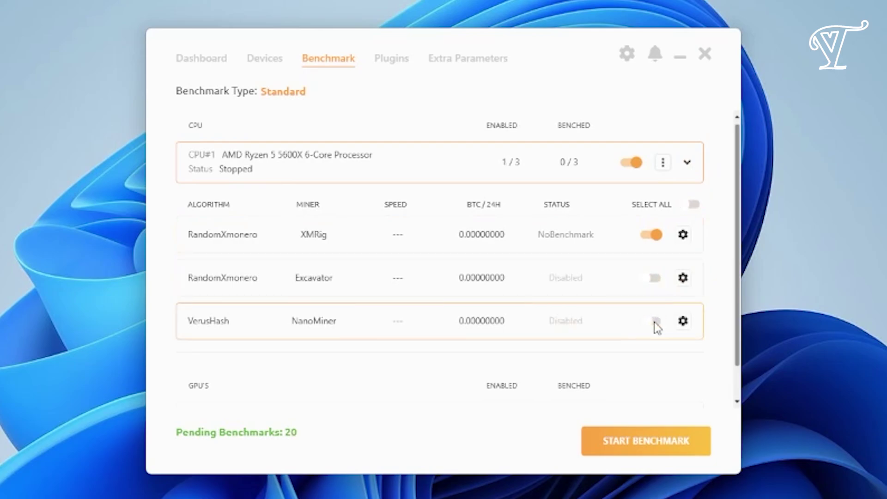
left_click(688, 172)
Step: For the RTX 3060 benchmark, disable Excavator's DaggerHashimoto and EtcHash algorithms and enable its KAWPOW algorithm
left_click(692, 248)
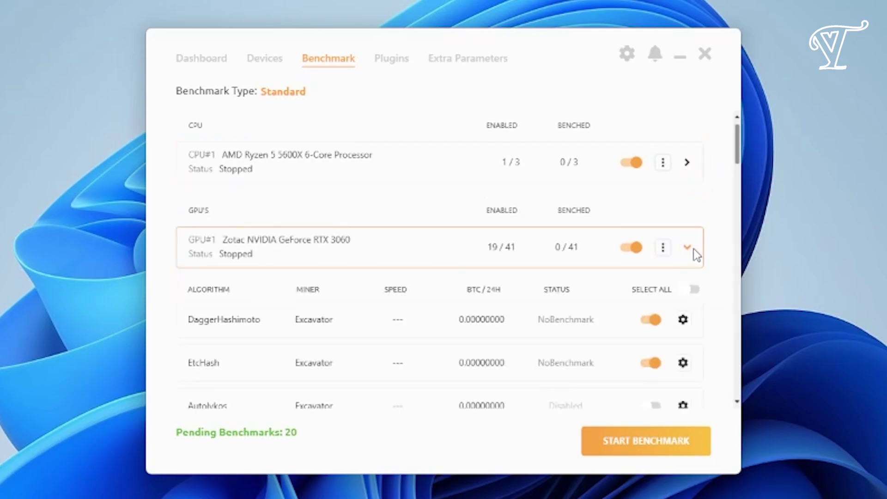
scroll(611, 343, "down", 2)
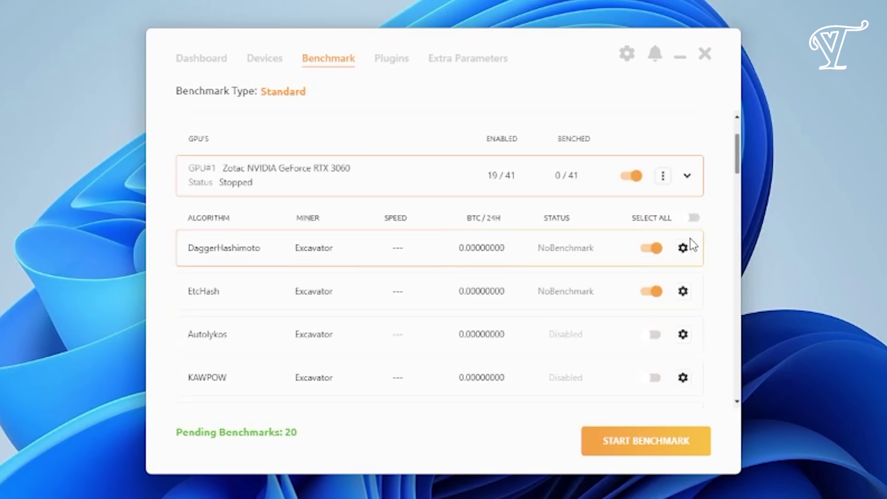
left_click(655, 248)
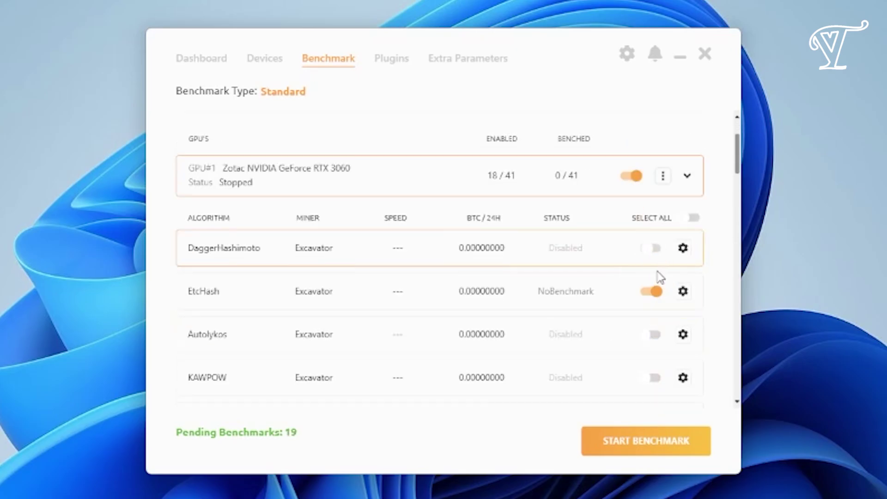
left_click(652, 291)
scroll(569, 341, "down", 1)
scroll(568, 340, "down", 1)
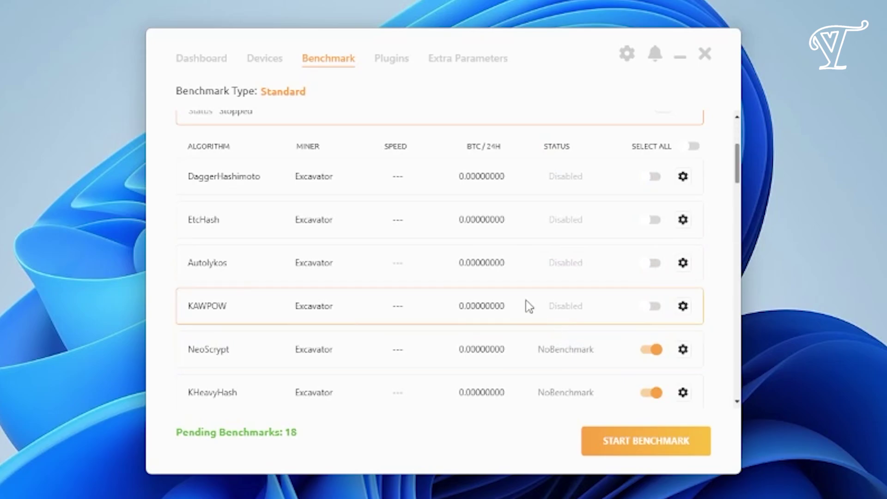
scroll(535, 343, "down", 2)
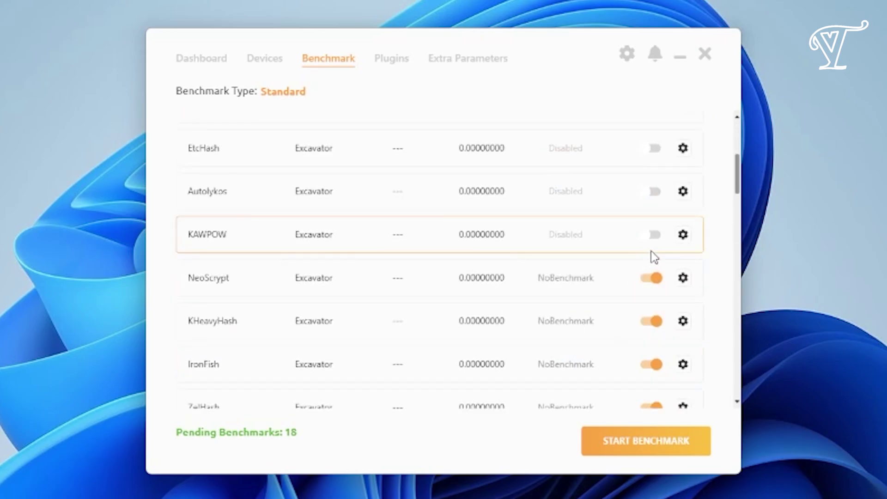
left_click(654, 236)
scroll(507, 283, "down", 1)
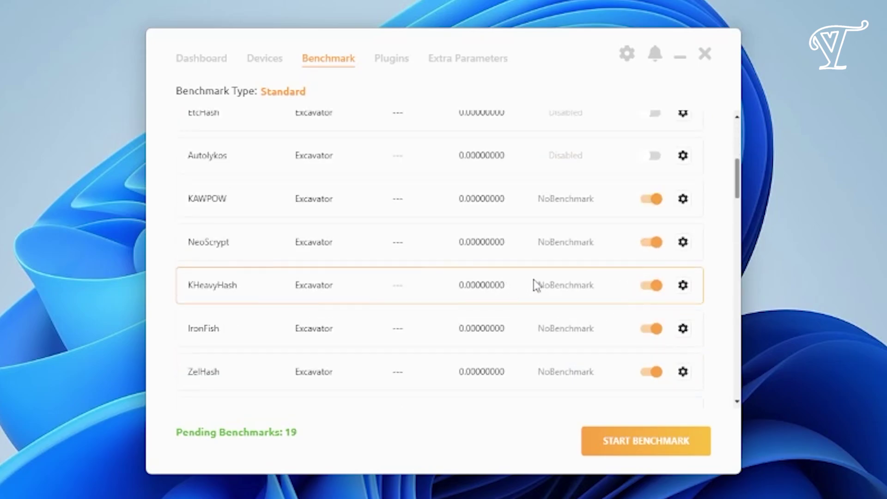
Step: Disable the NeoScrypt, KHeavyHash, IronFish and ZelHash algorithms of Excavator for the GPU
left_click(656, 243)
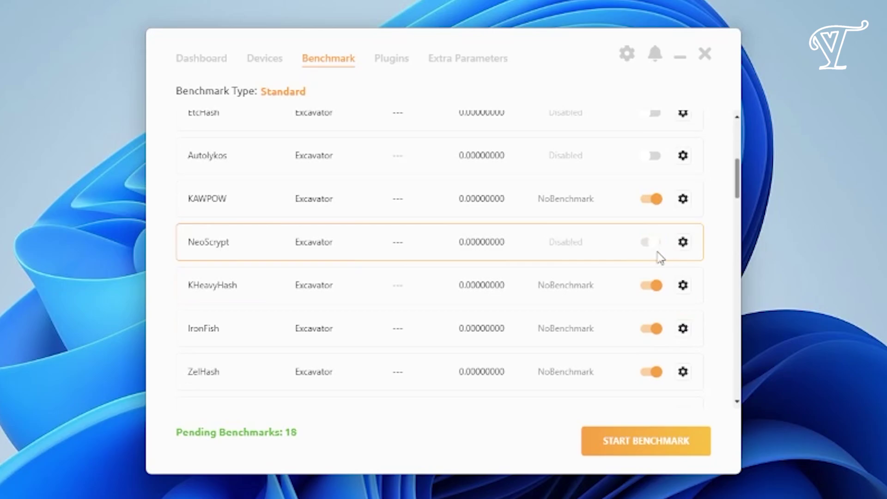
left_click(656, 286)
scroll(657, 289, "down", 1)
left_click(657, 293)
scroll(656, 298, "down", 2)
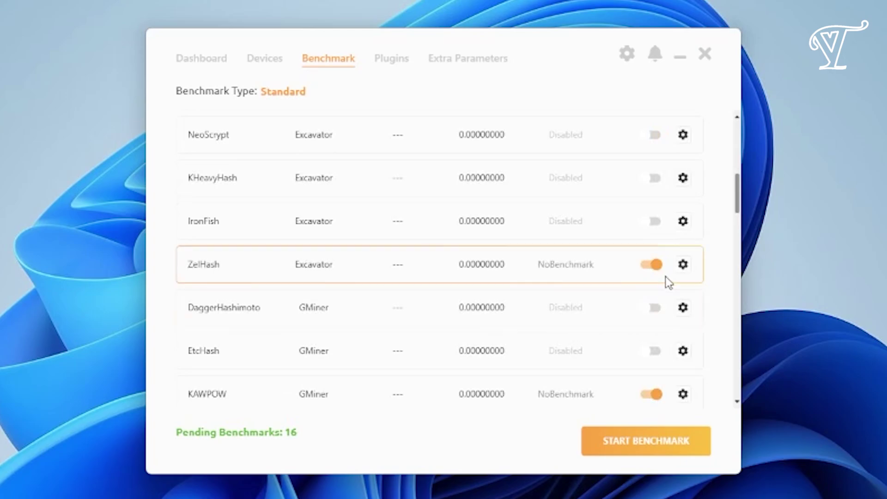
left_click(656, 266)
Step: Disable the KAWPOW and Autolykos algorithms of GMiner for the GPU
scroll(594, 312, "down", 4)
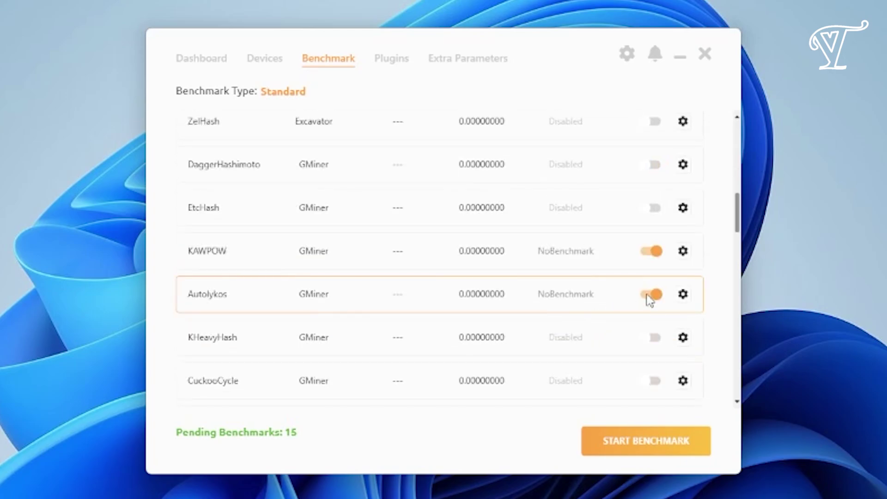
left_click(656, 251)
left_click(656, 294)
scroll(569, 319, "down", 2)
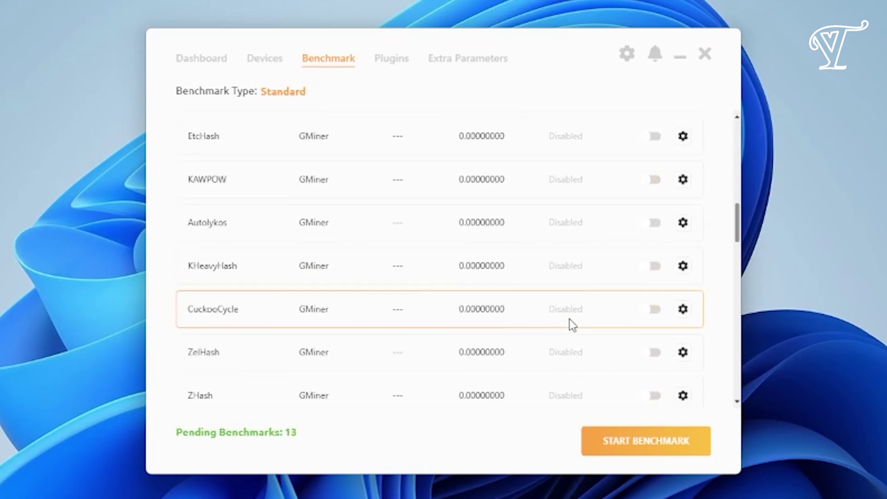
Step: Disable the GrinCuckatoo32, CuckooCycle, ZHash and ZelHash algorithms of lolMiner for the GPU
scroll(594, 331, "down", 5)
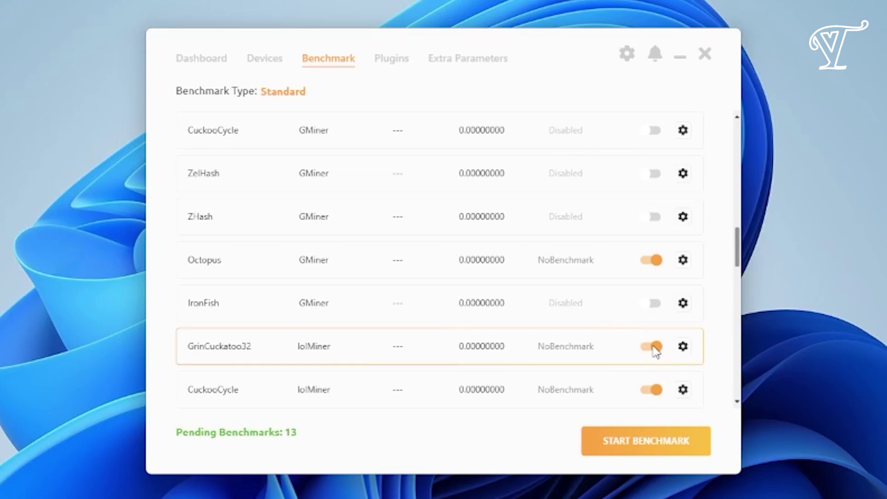
left_click(649, 347)
scroll(659, 318, "down", 3)
left_click(658, 286)
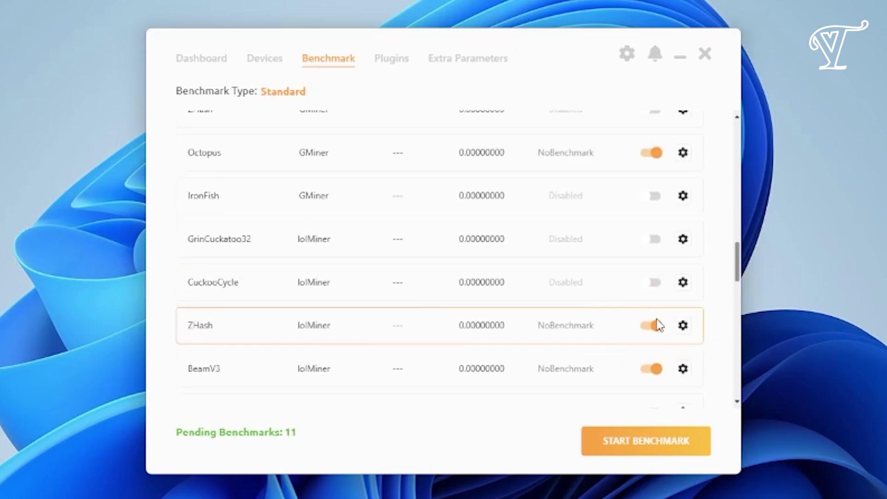
left_click(656, 327)
scroll(652, 331, "down", 4)
left_click(656, 323)
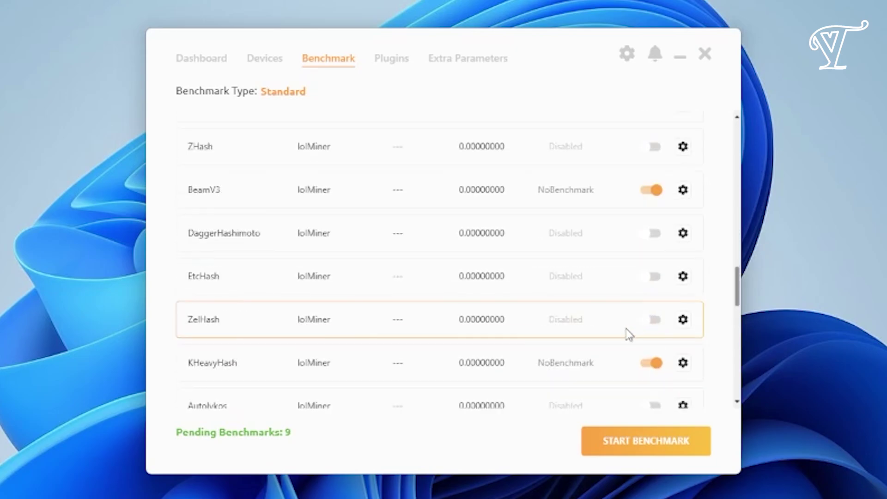
Step: Disable the BeamV3, KHeavyHash and NexaPow algorithms of lolMiner for the GPU
left_click(656, 194)
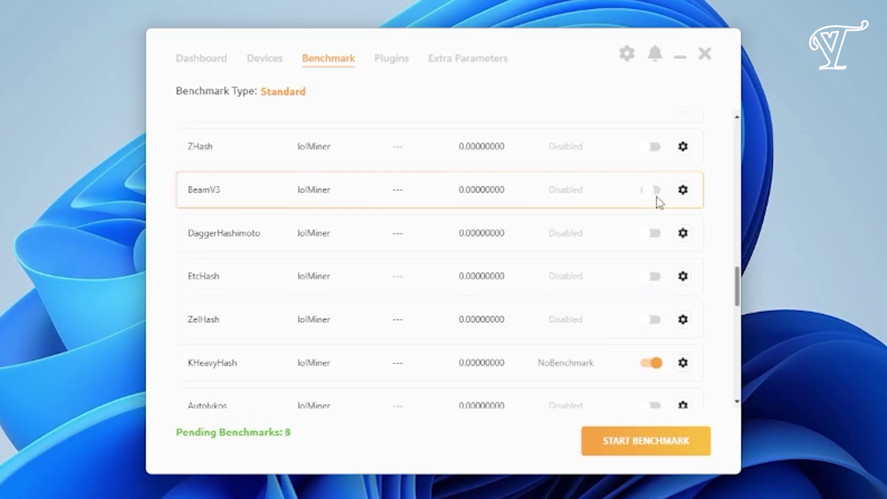
left_click(654, 363)
scroll(653, 361, "down", 4)
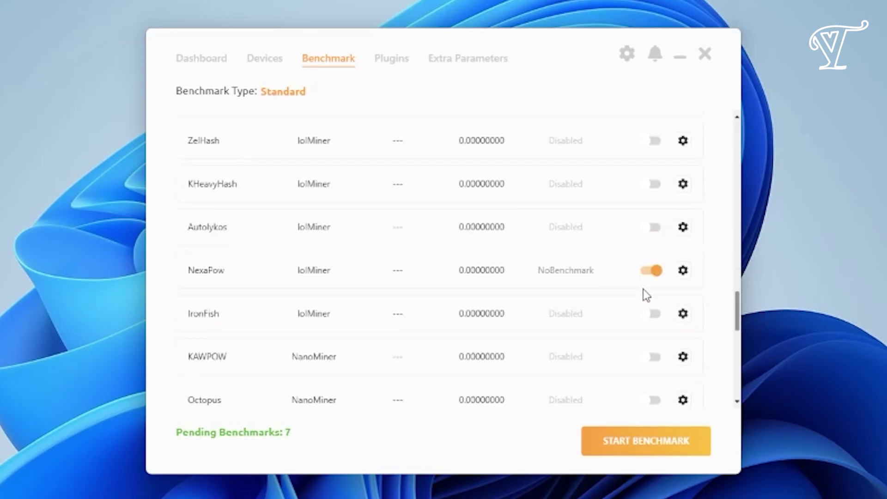
left_click(654, 270)
Step: Disable NBMiner's Autolykos algorithm for the GPU and look back over the remaining enabled algorithms
scroll(583, 280, "down", 8)
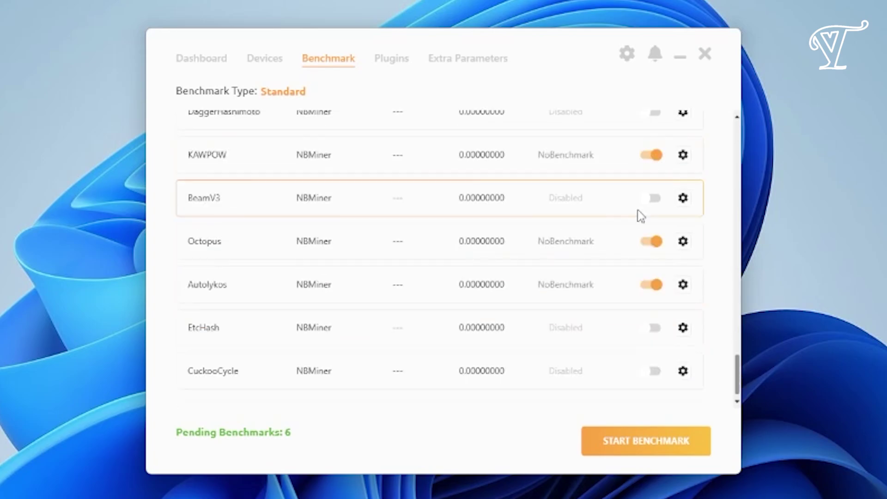
left_click(654, 285)
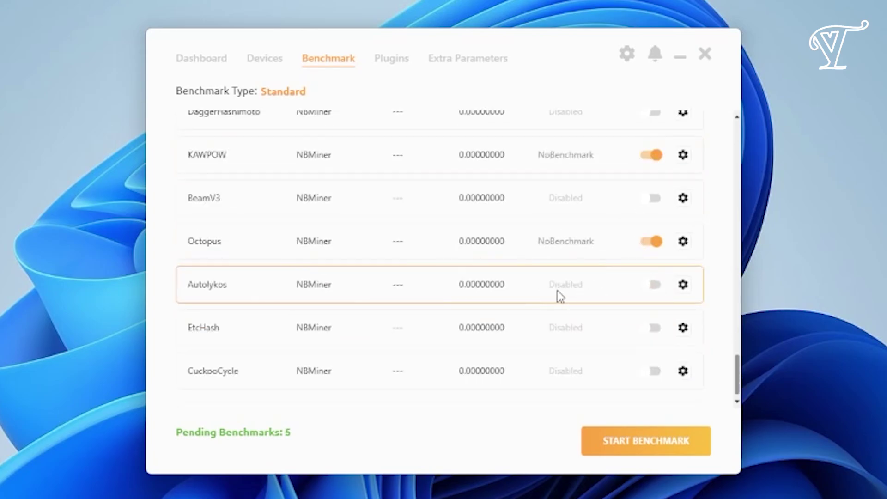
scroll(559, 294, "up", 3)
scroll(557, 291, "up", 15)
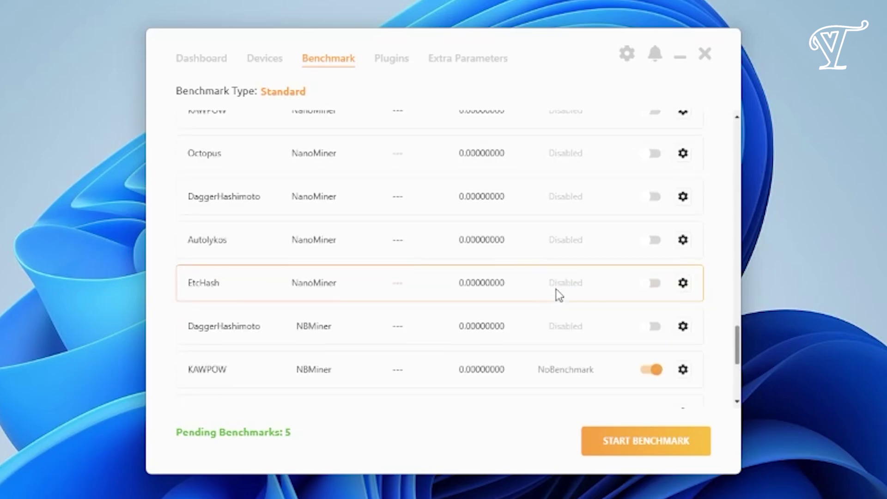
scroll(564, 295, "up", 5)
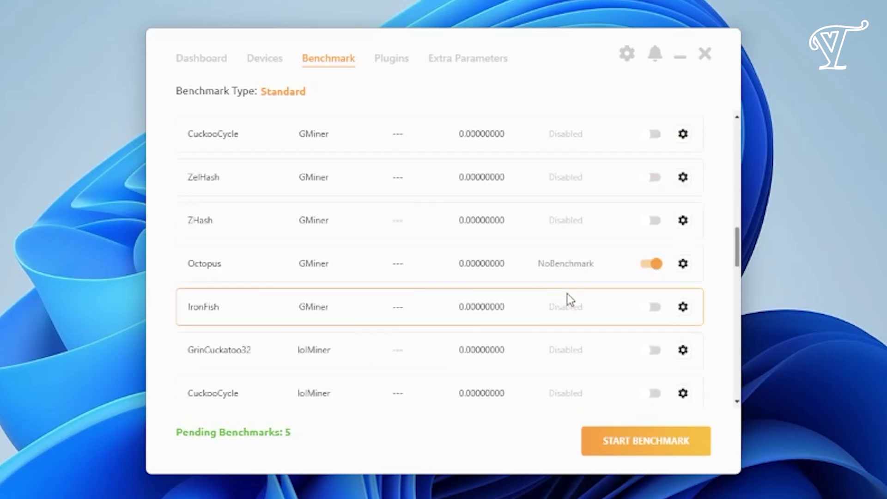
Step: Switch from the miner's benchmark list to the NiceHash Rig Manager page in Chrome and glance at the account notifications
scroll(576, 309, "up", 6)
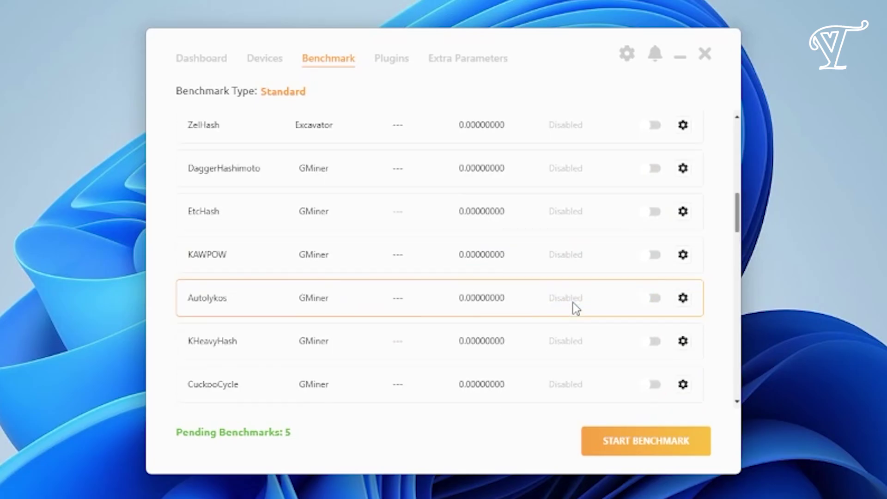
scroll(575, 309, "up", 8)
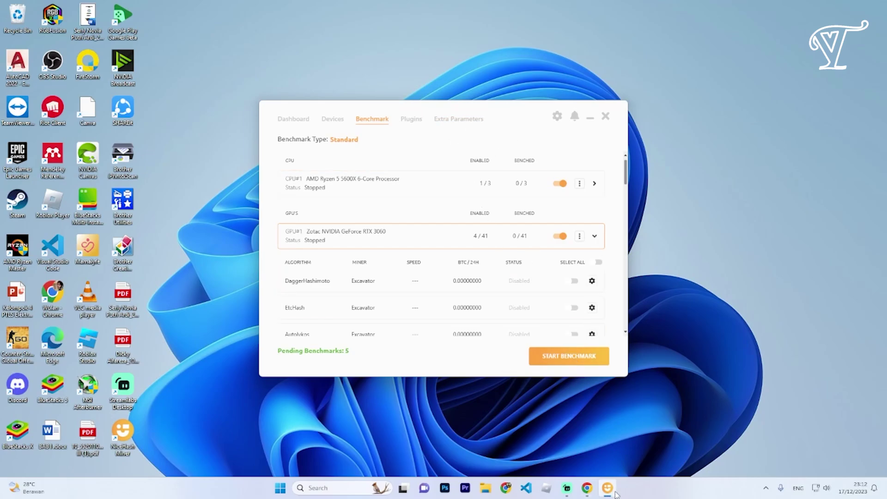
left_click(567, 488)
left_click(587, 488)
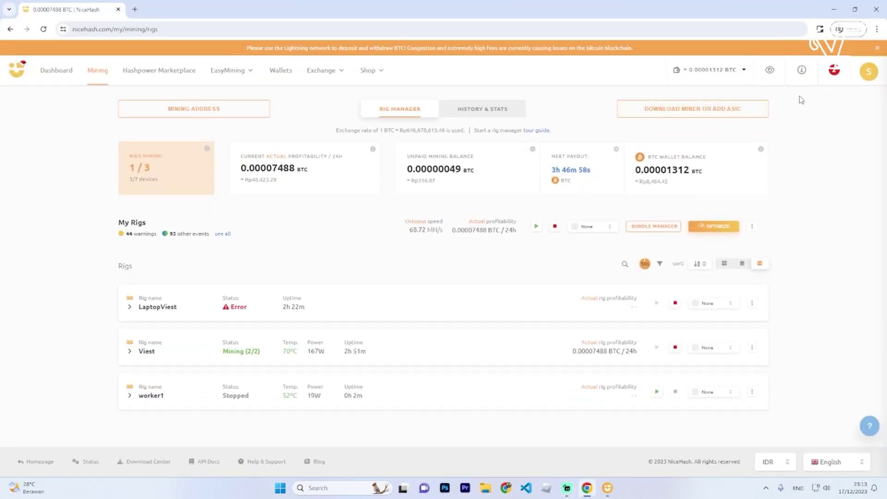
left_click(835, 79)
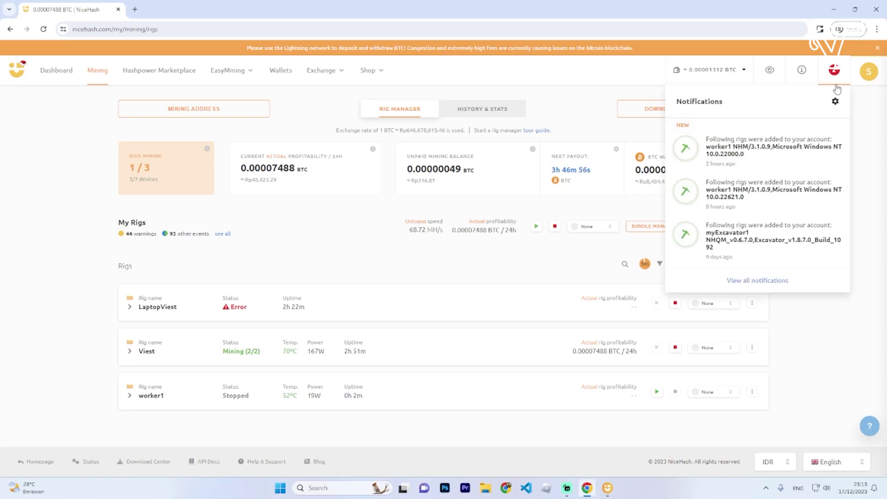
left_click(870, 145)
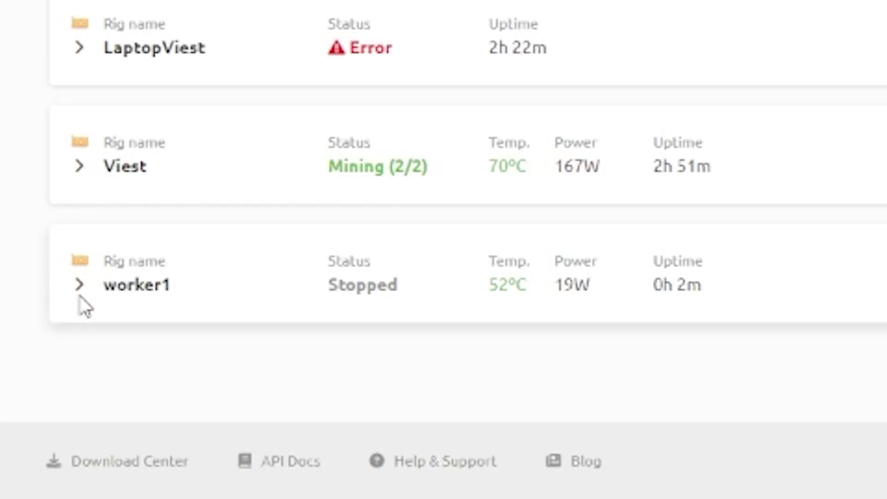
Step: Expand the worker1 rig and open the Optimize settings for its Zotac NVIDIA GeForce RTX 3060
left_click(80, 286)
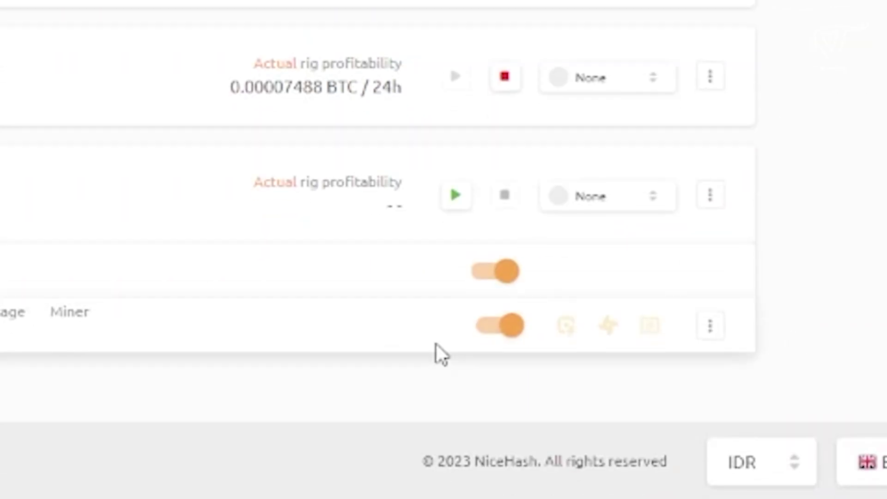
left_click(711, 335)
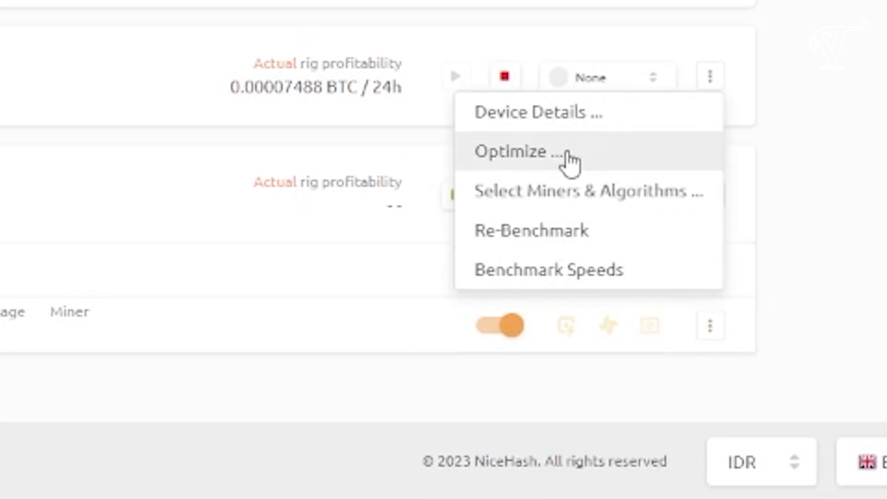
left_click(571, 161)
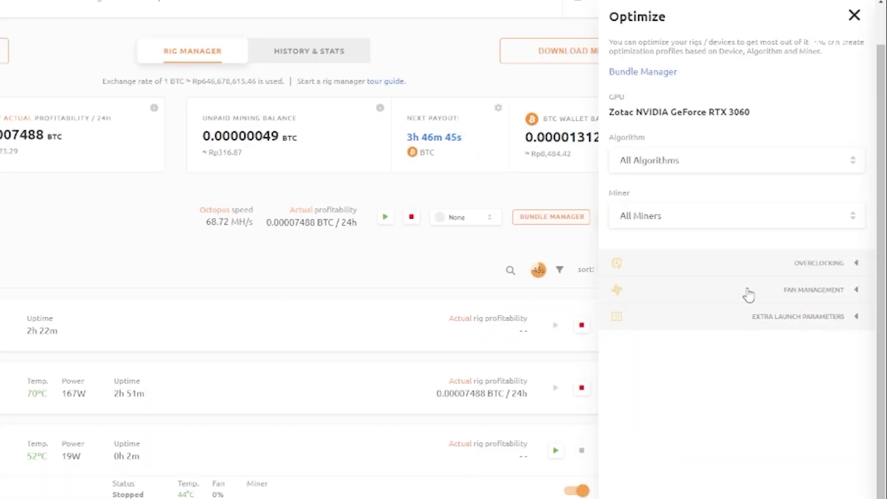
Step: Limit the GPU optimization to the Octopus algorithm and the GMiner miner
left_click(747, 168)
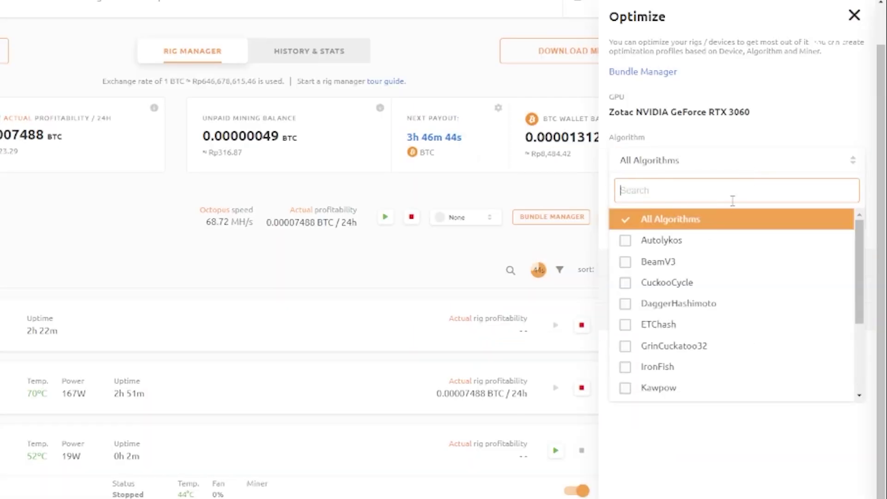
scroll(721, 324, "down", 3)
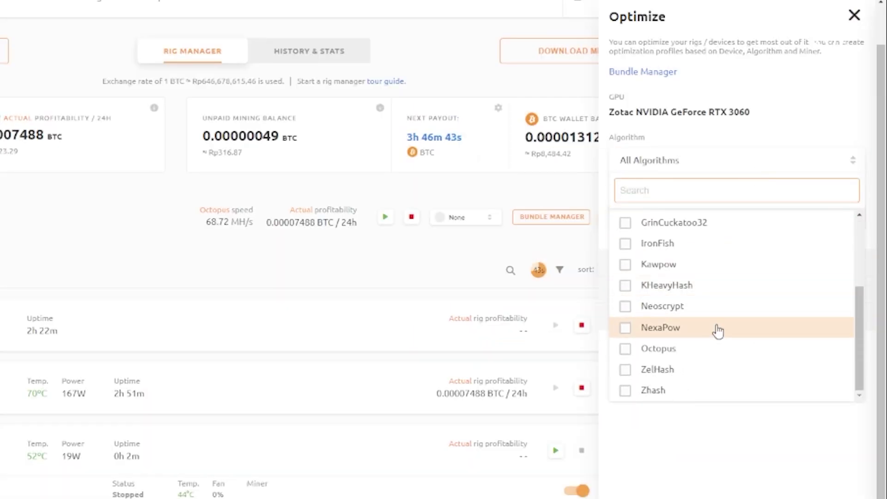
left_click(625, 352)
left_click(662, 480)
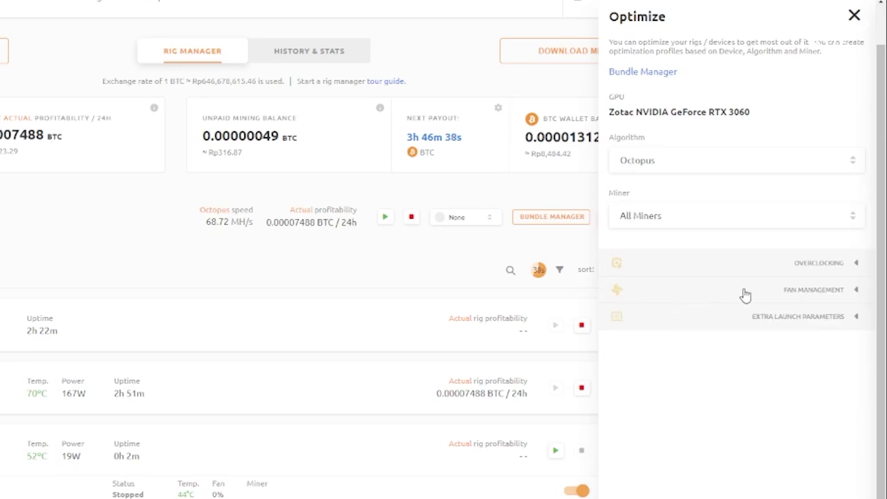
left_click(789, 217)
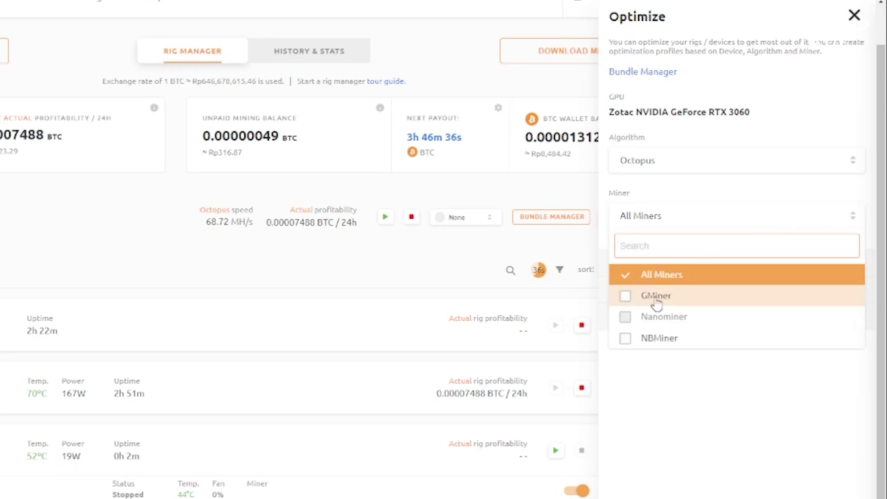
left_click(629, 299)
left_click(689, 414)
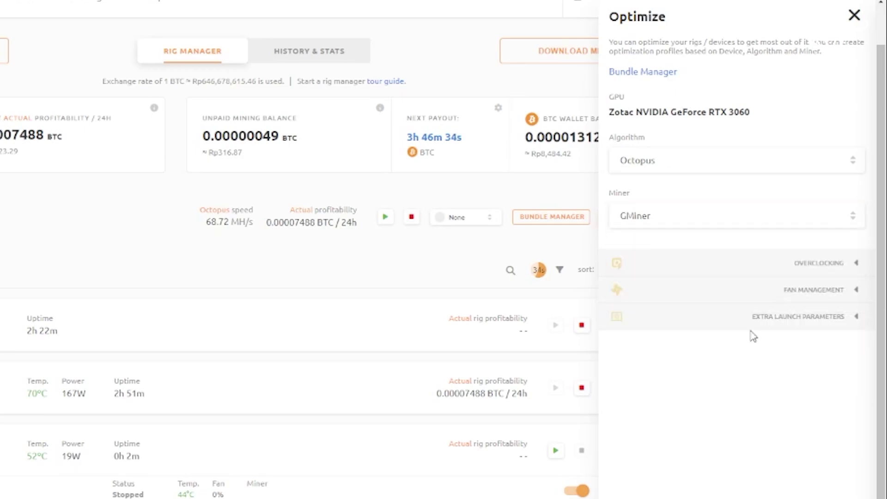
Step: Set the power limit to 160 W in the overclocking settings for the GPU
left_click(846, 265)
scroll(784, 287, "down", 2)
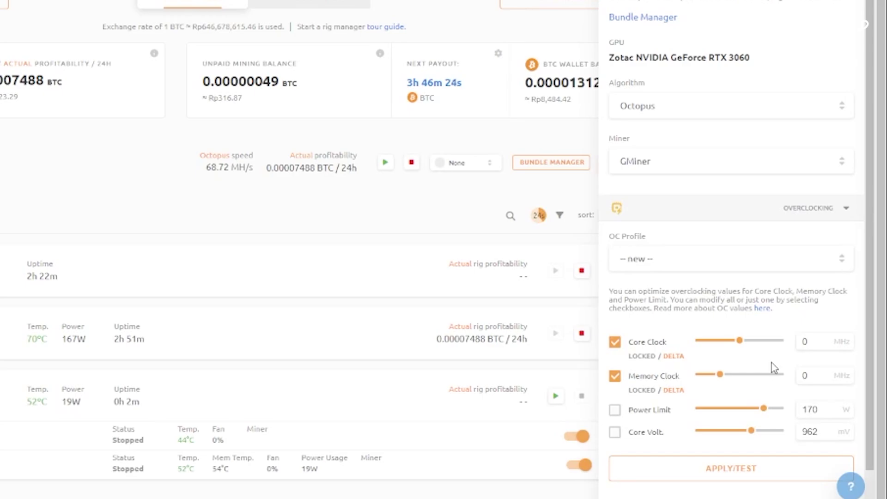
double_click(812, 409)
type("160")
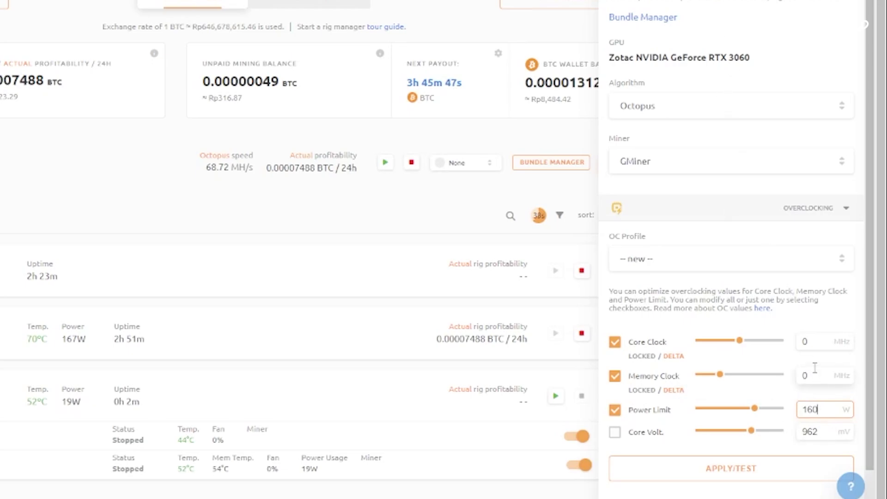
Step: Set the memory clock to 1200 MHz and the core clock to 175 MHz, and apply the overclock
left_click(778, 376)
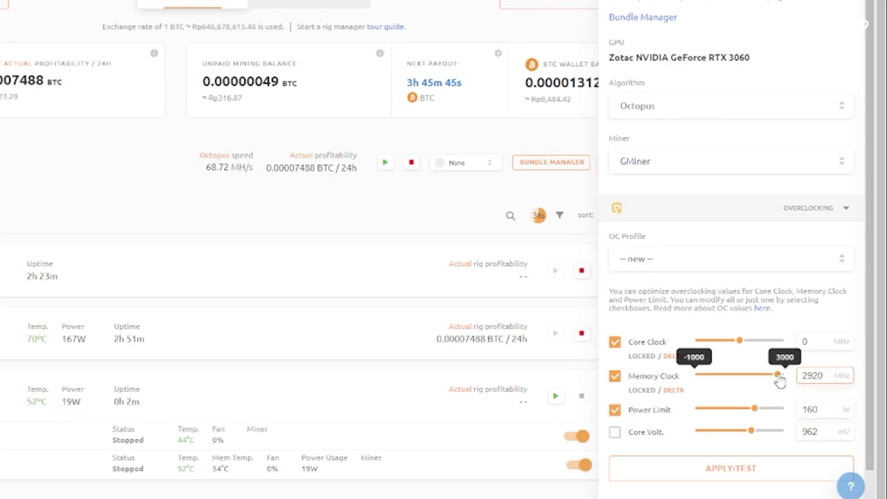
double_click(797, 382)
type("1")
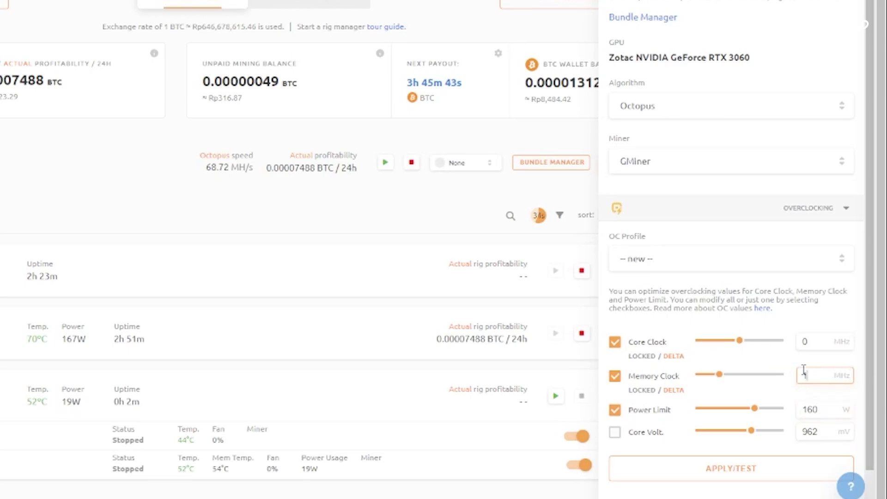
type("200")
double_click(815, 341)
type("1")
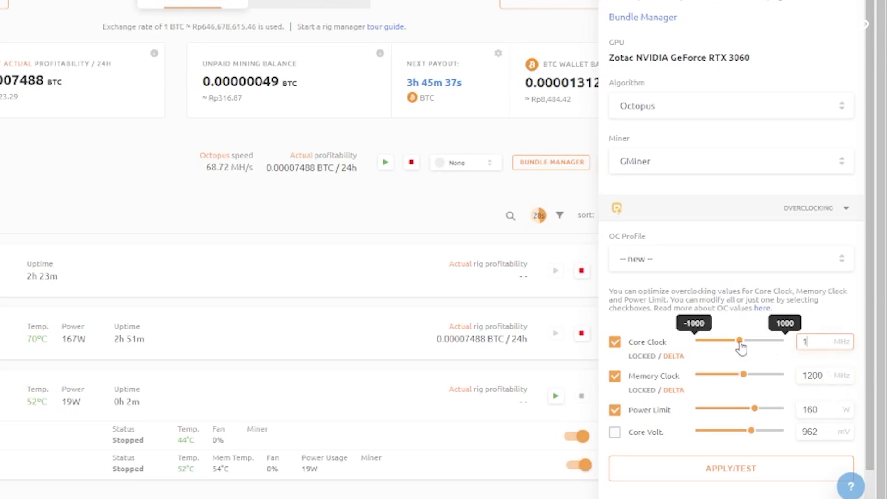
type("75")
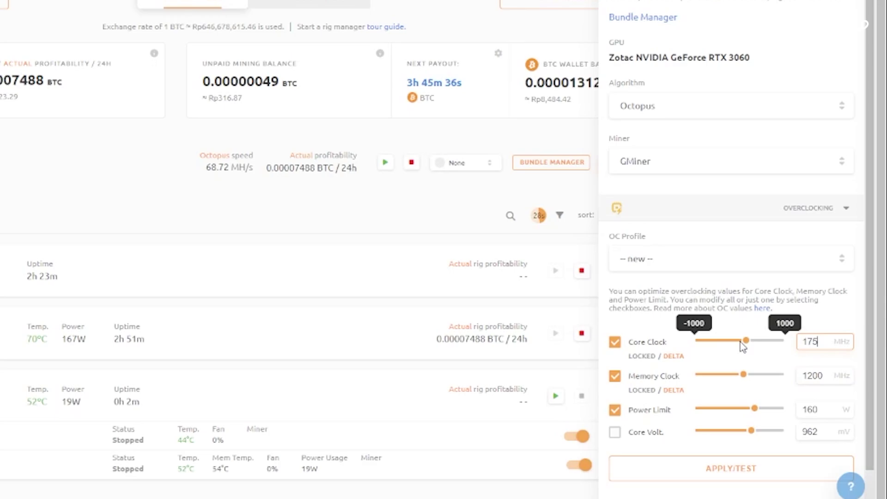
left_click(688, 474)
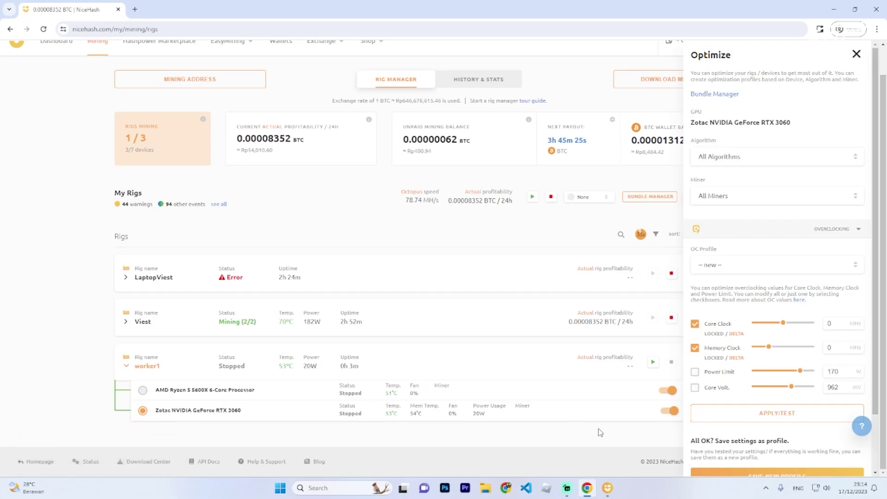
Step: Switch to NiceHash Miner, start the pending benchmarks, and move the XMRig console window aside
left_click(605, 494)
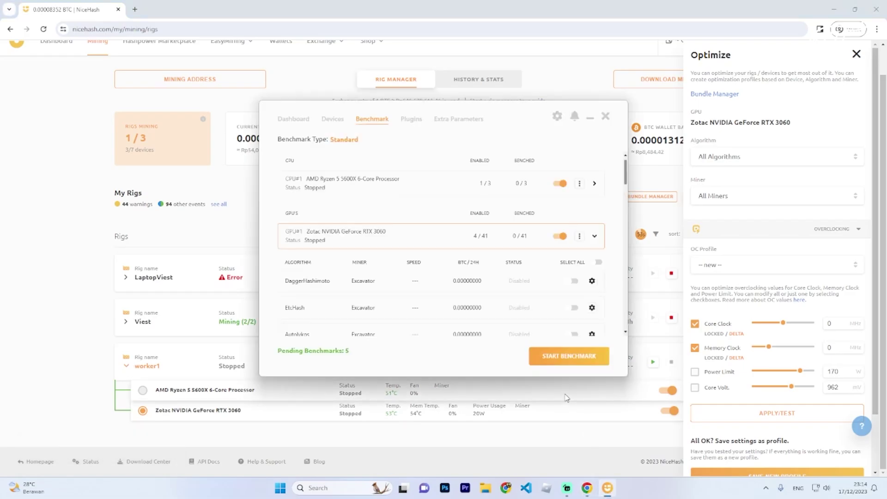
left_click(578, 360)
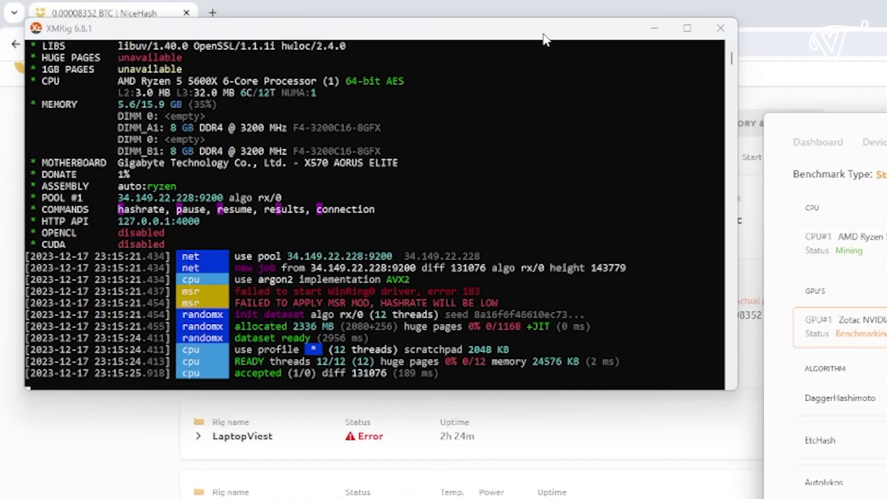
left_click_drag(544, 39, 522, 13)
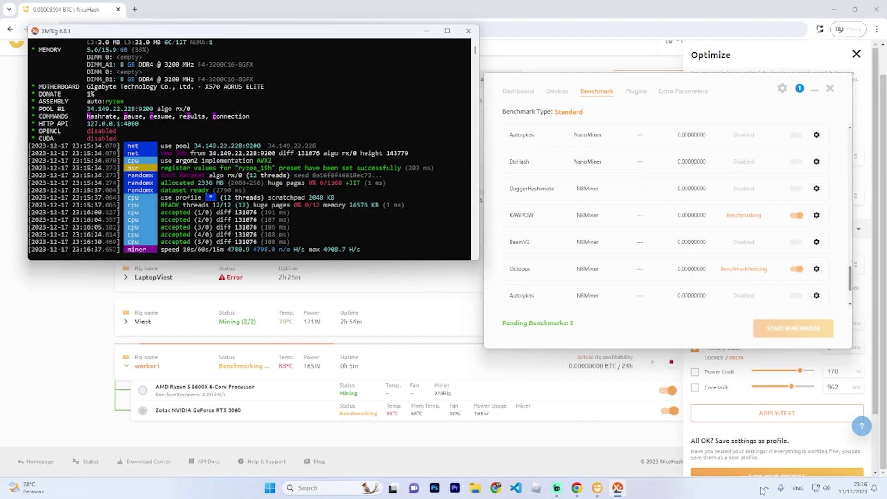
Step: Open the HWiNFO64 sensor status and quit the background NVIDIA settings and NVIDIA Broadcast apps
left_click(766, 488)
left_click(747, 461)
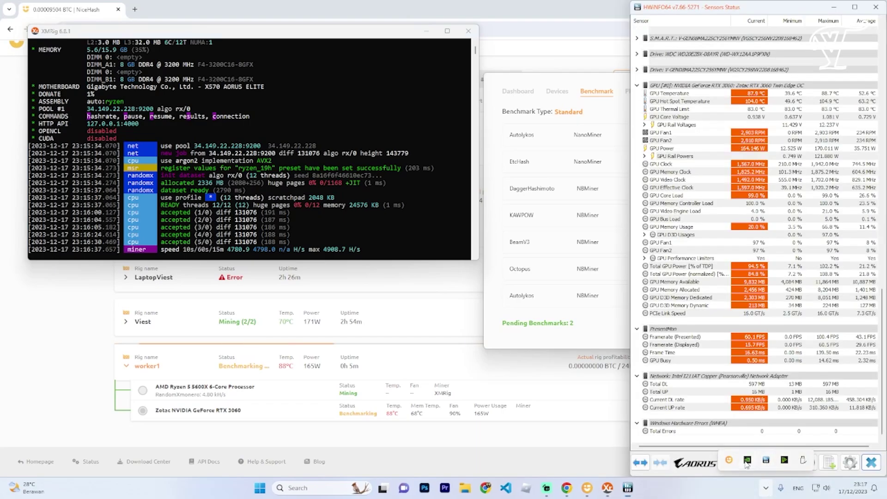
right_click(747, 461)
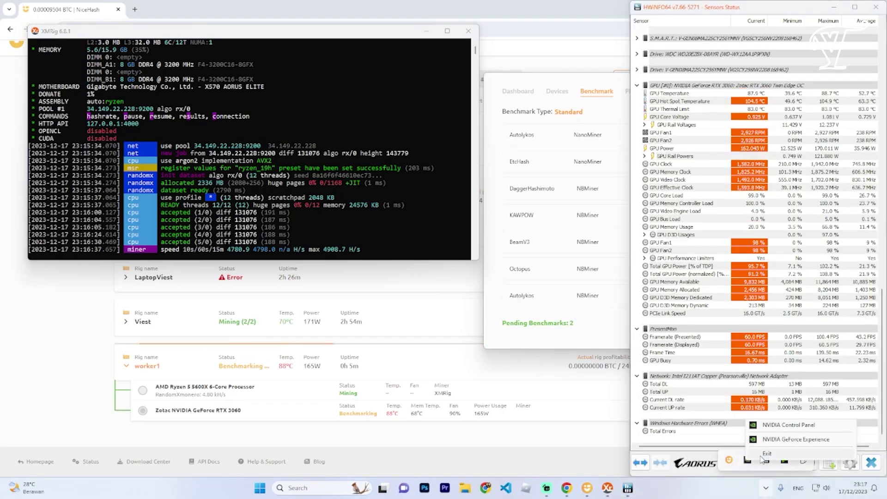
left_click(764, 455)
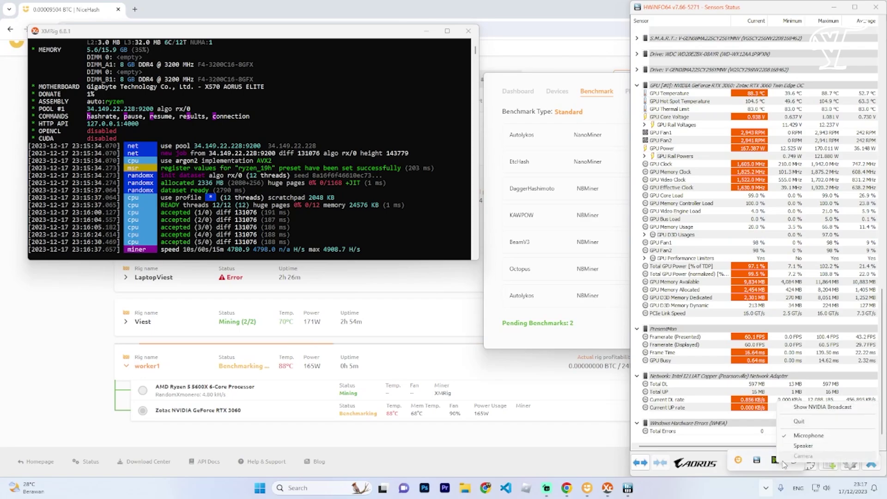
right_click(794, 459)
left_click(799, 421)
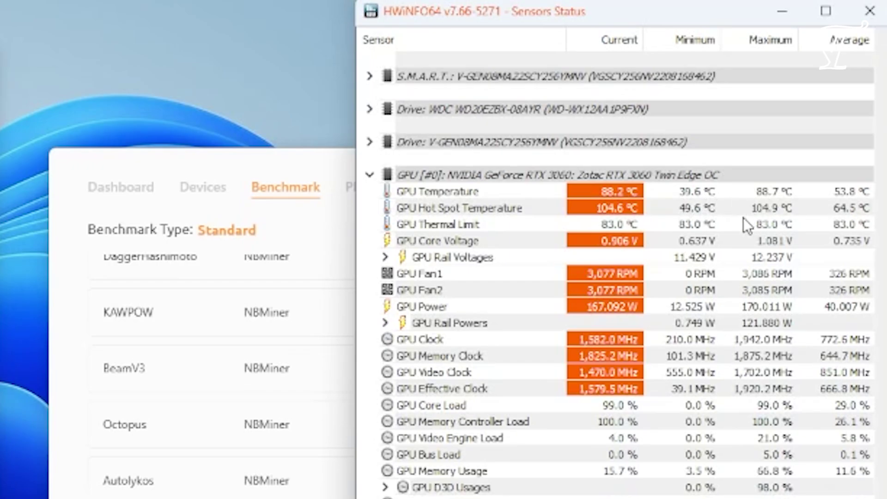
Step: Examine the GPU and CPU temperatures and clocks in HWiNFO64 during the benchmark, and minimize its window
scroll(672, 273, "up", 1)
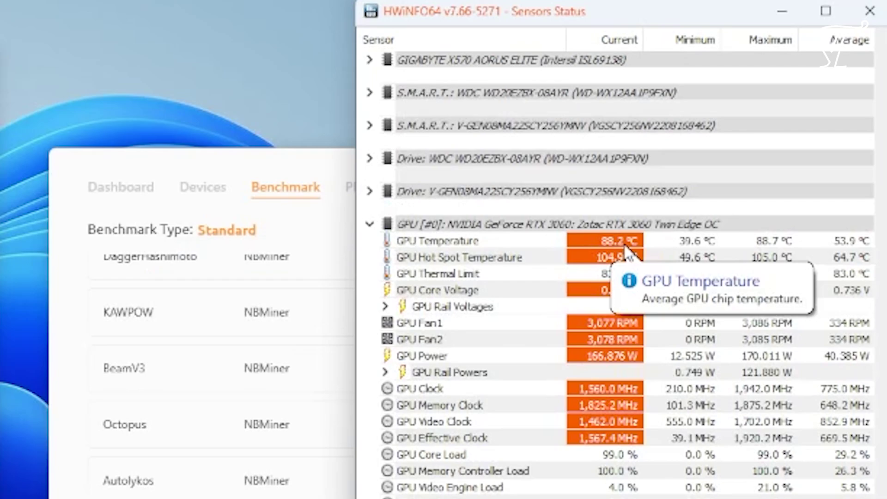
scroll(658, 345, "up", 10)
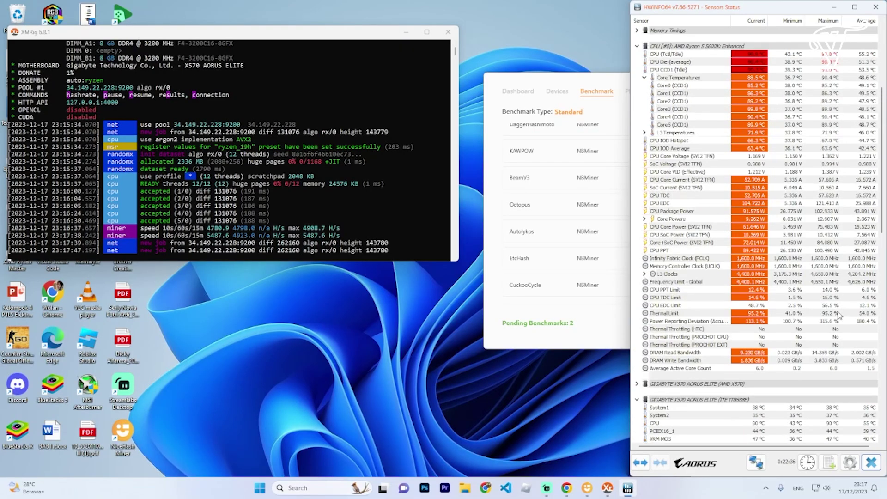
scroll(839, 316, "up", 8)
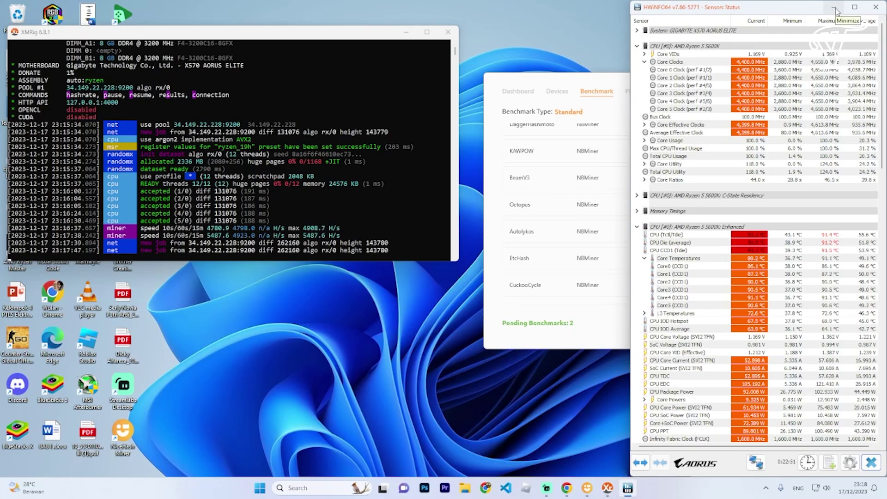
left_click(837, 12)
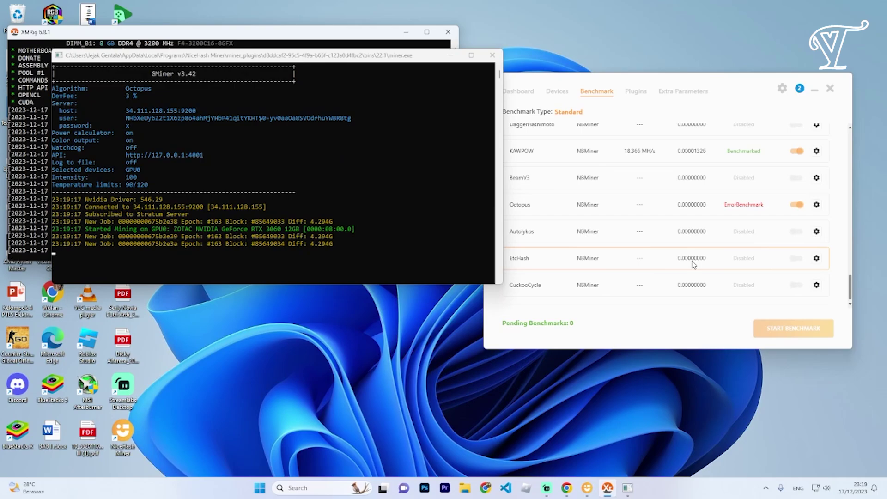
Step: Review the GPU algorithms' benchmark results and open the dashboard to check the mining status
scroll(699, 274, "up", 2)
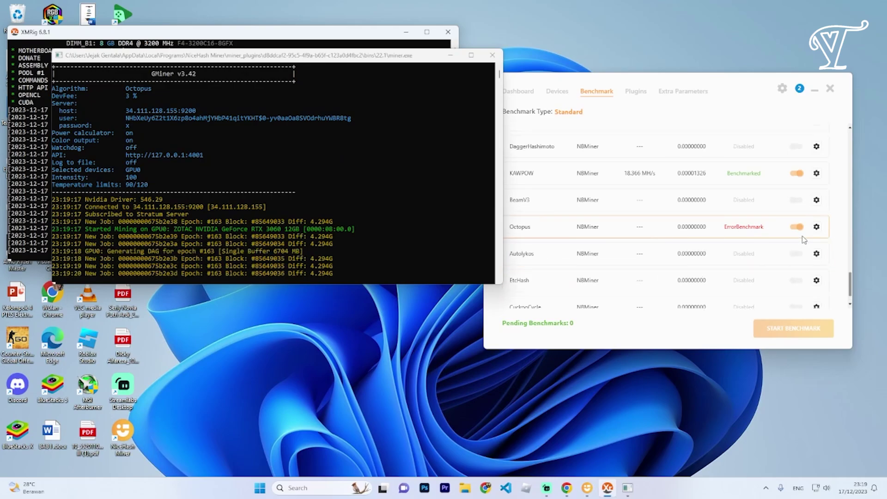
scroll(742, 271, "up", 15)
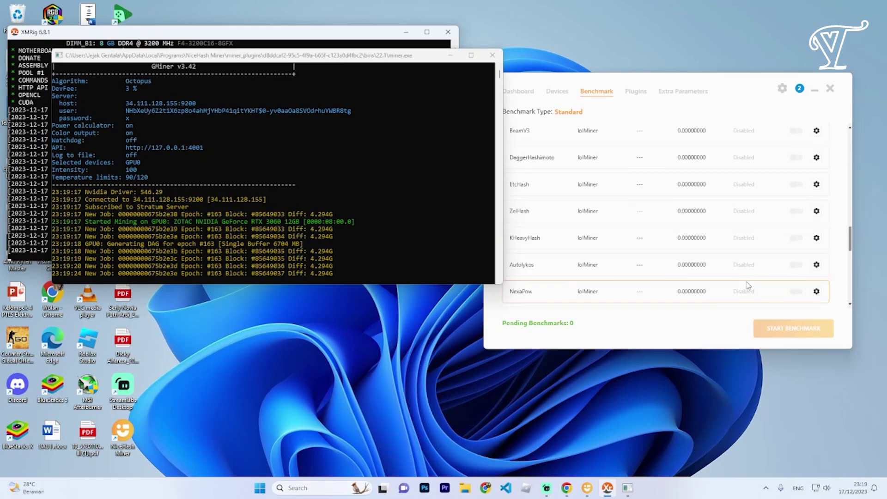
scroll(744, 284, "up", 3)
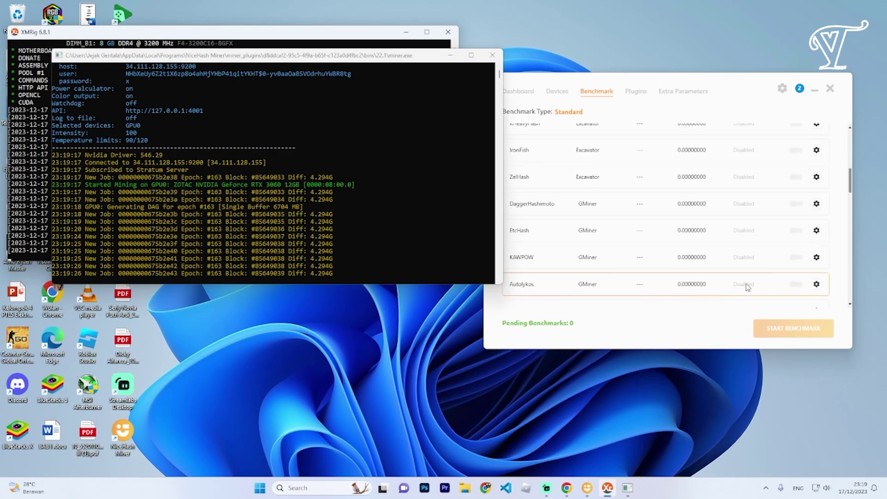
left_click(534, 94)
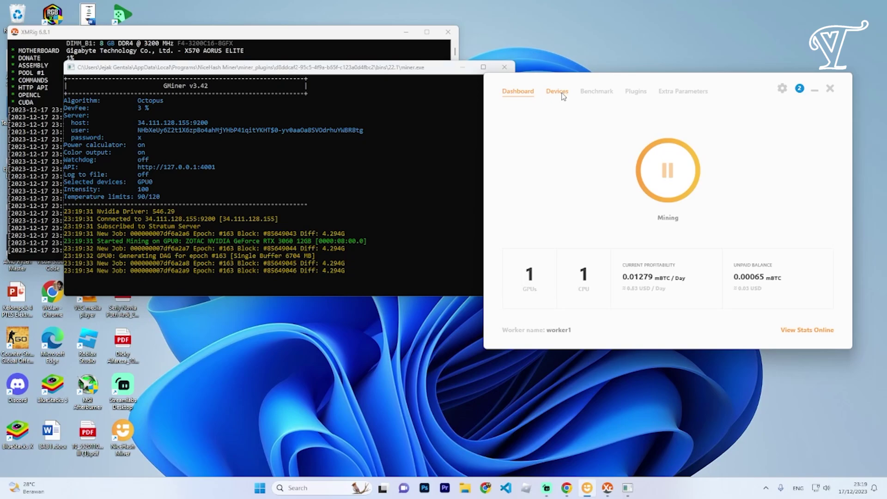
Step: Check the mining devices' status, and set the display currency to IDR in the general settings
left_click(558, 92)
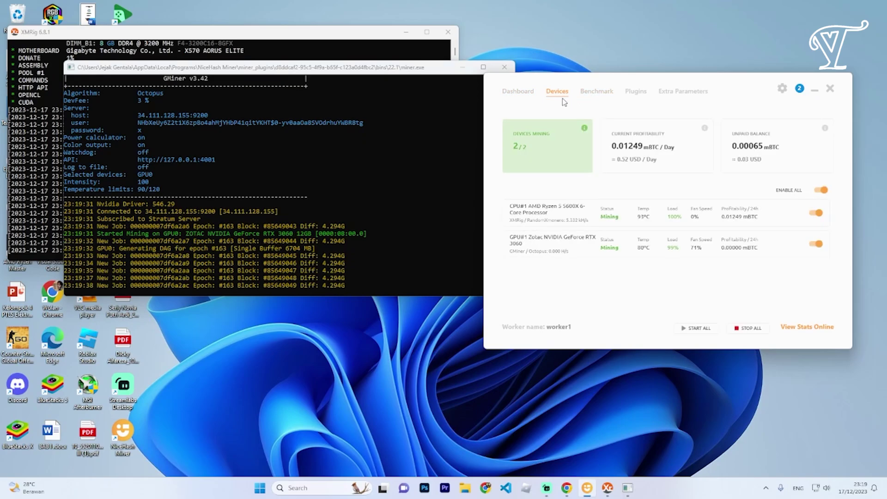
left_click(782, 89)
scroll(597, 330, "down", 9)
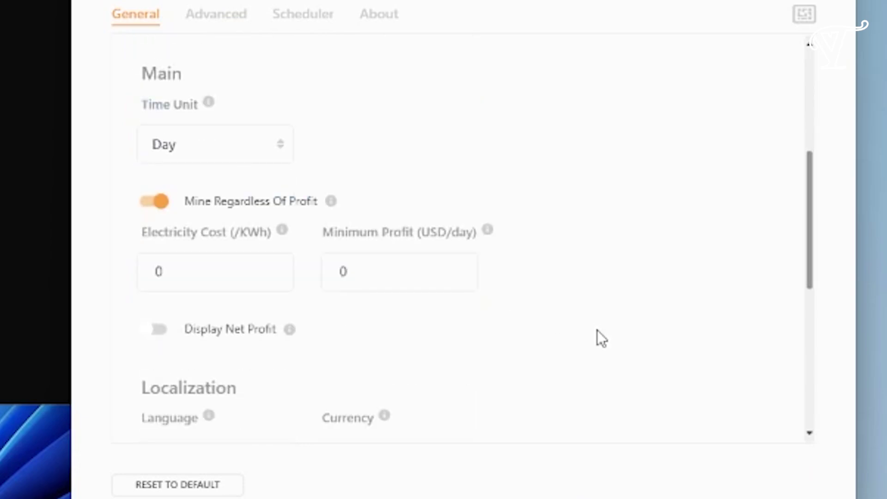
scroll(601, 333, "up", 9)
scroll(602, 335, "down", 8)
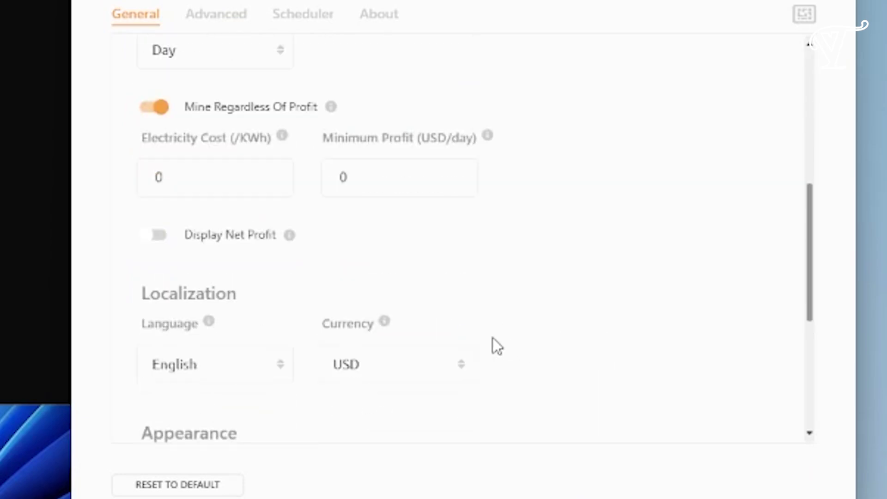
left_click(442, 367)
key("i")
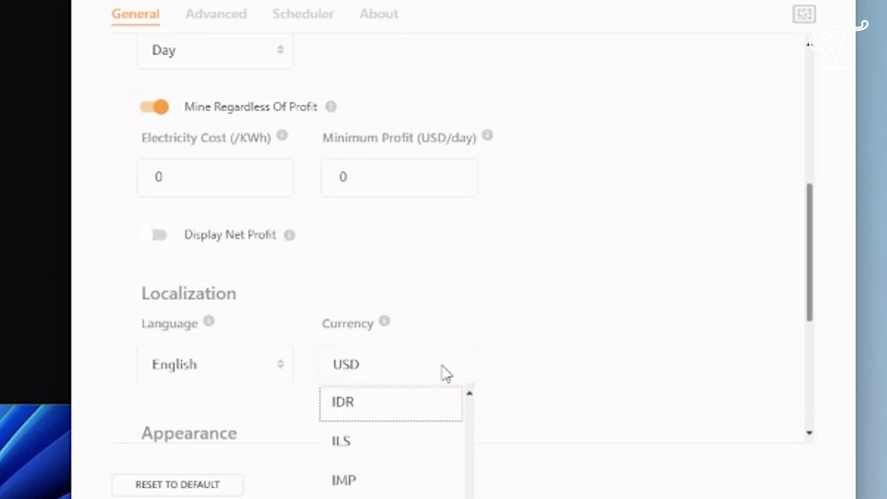
key("Return")
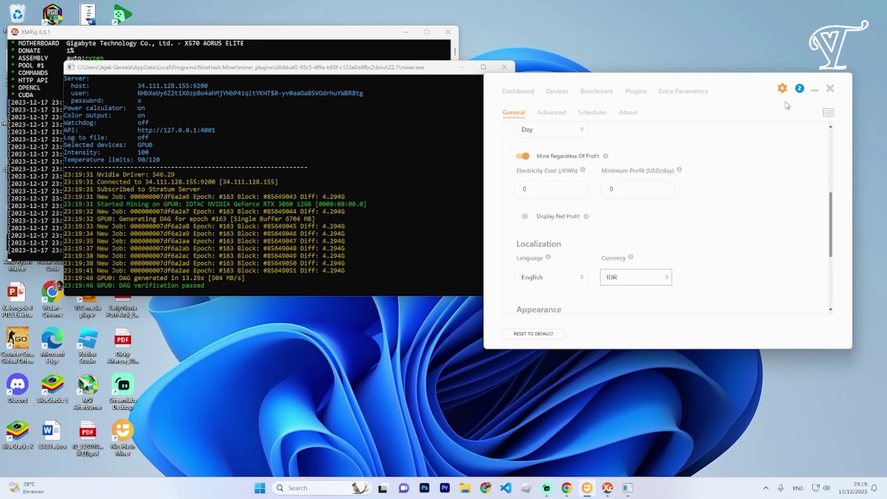
Step: View the benchmark notifications, check the dashboard profitability, and minimize the miner window
left_click(801, 90)
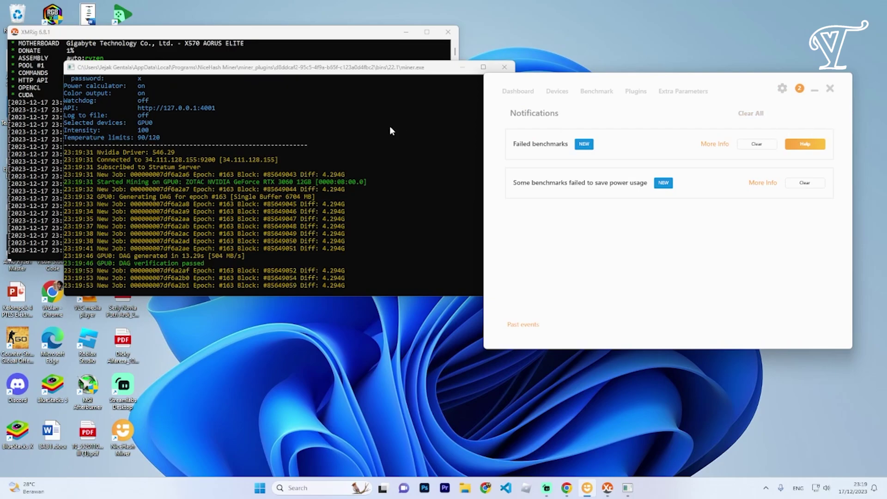
left_click(518, 91)
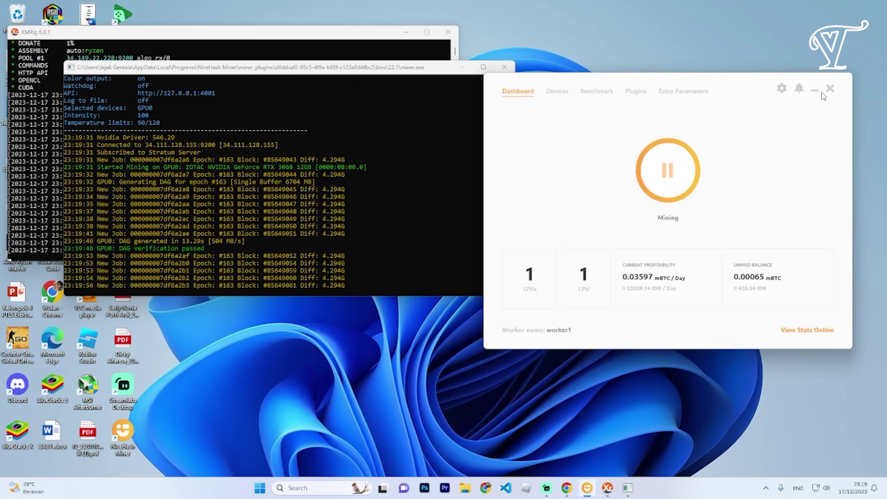
left_click(814, 90)
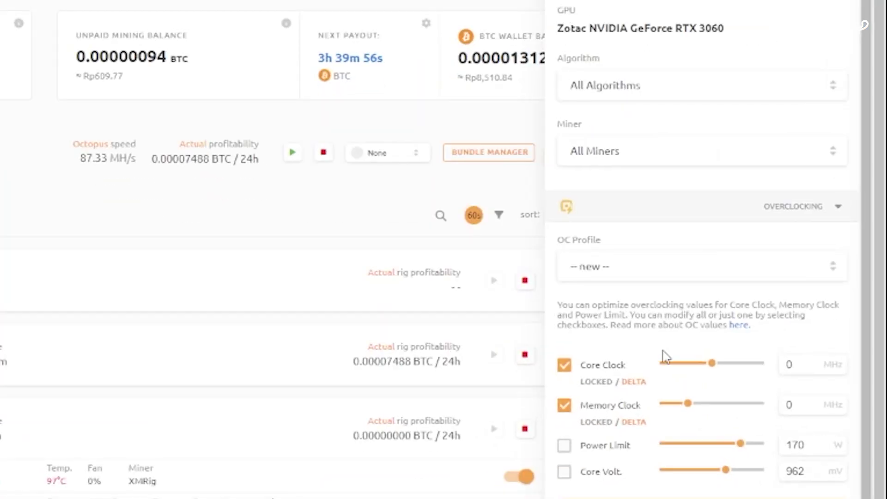
Step: In the web rig manager's overclocking settings for the RTX 3060, choose the Octopus algorithm and the GMiner miner
left_click(692, 96)
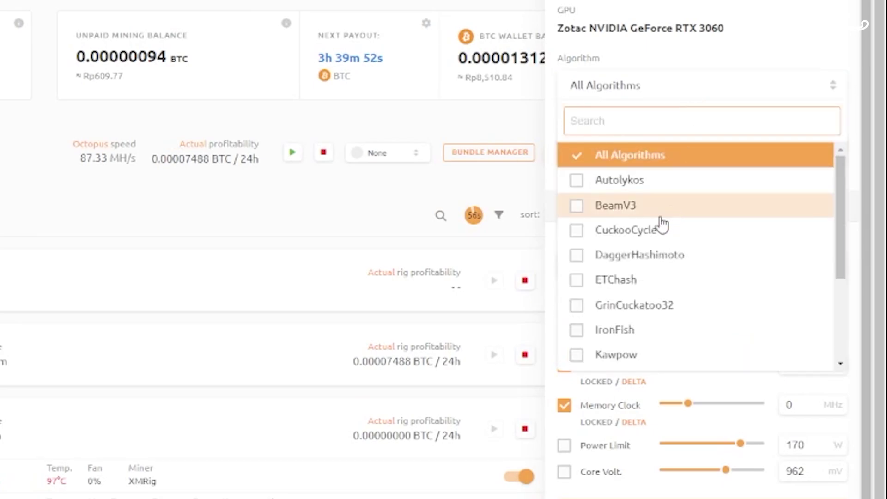
scroll(647, 314, "down", 3)
scroll(597, 323, "down", 2)
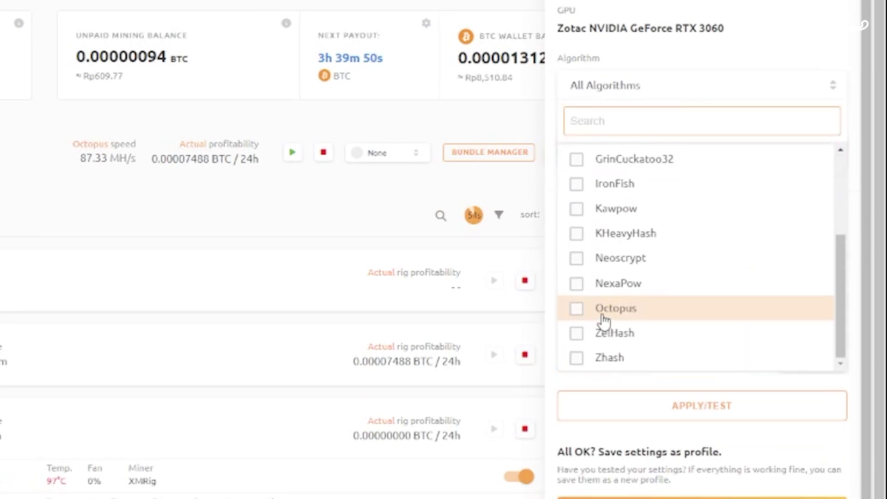
scroll(595, 325, "up", 3)
scroll(620, 314, "down", 3)
left_click(579, 311)
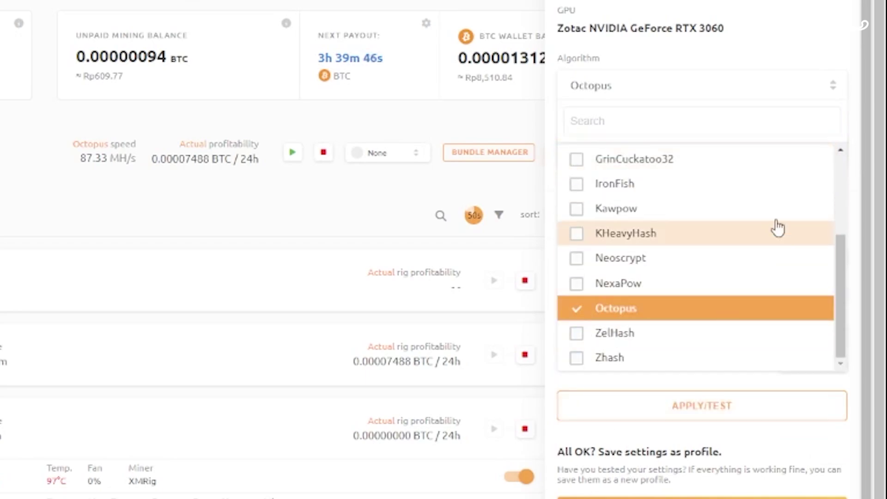
left_click(797, 46)
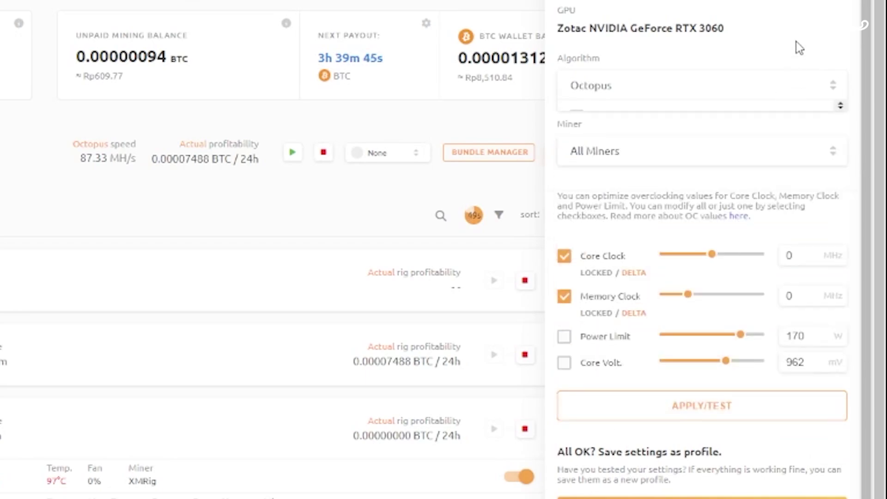
left_click(634, 163)
left_click(580, 254)
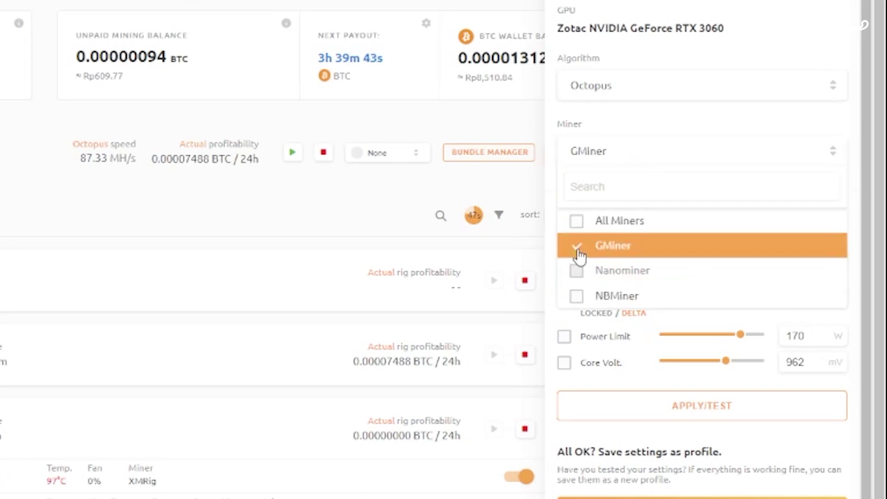
left_click(694, 112)
Step: Set the GPU's power limit to 173 W and enable the power limit option
double_click(801, 340)
type("1")
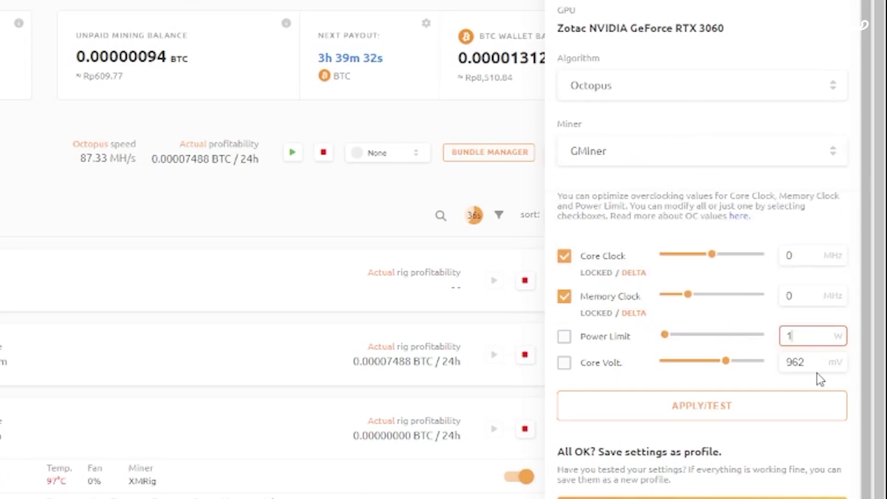
type("73")
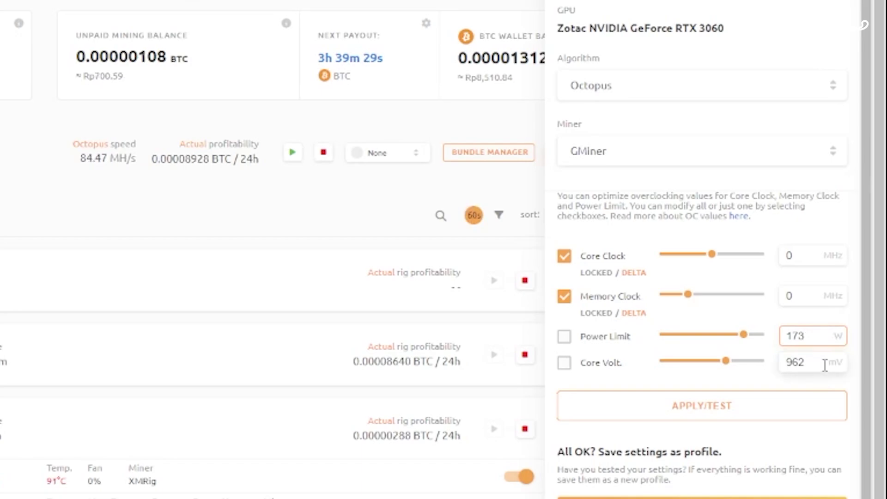
left_click(567, 338)
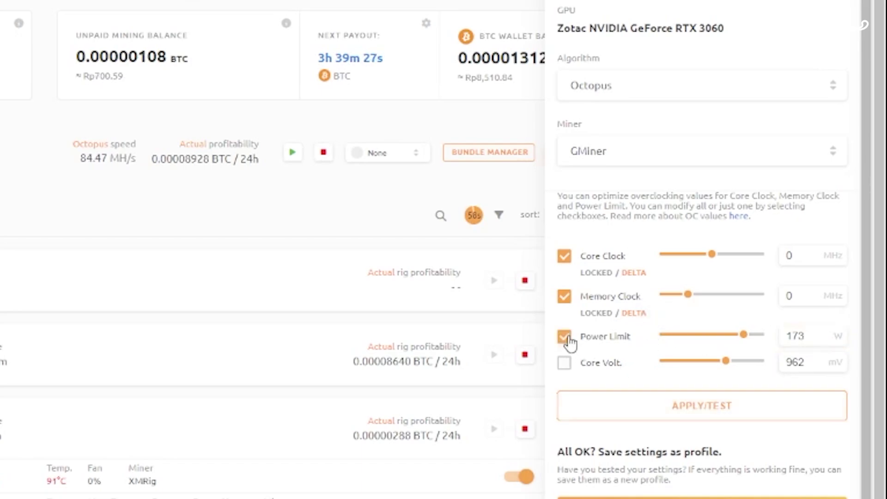
Step: Set the GPU's delta memory clock to 1200 MHz and delta core clock to 175 MHz
left_click(782, 296)
key("Delete")
type("12")
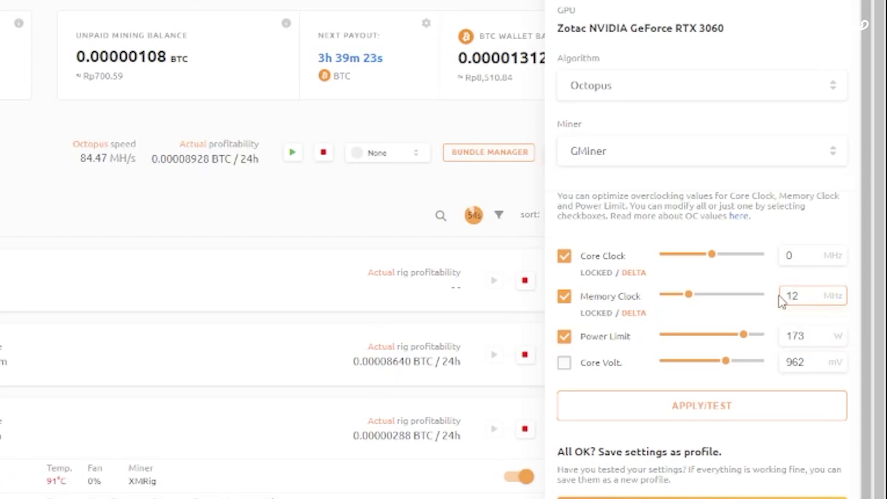
type("00")
left_click(808, 257)
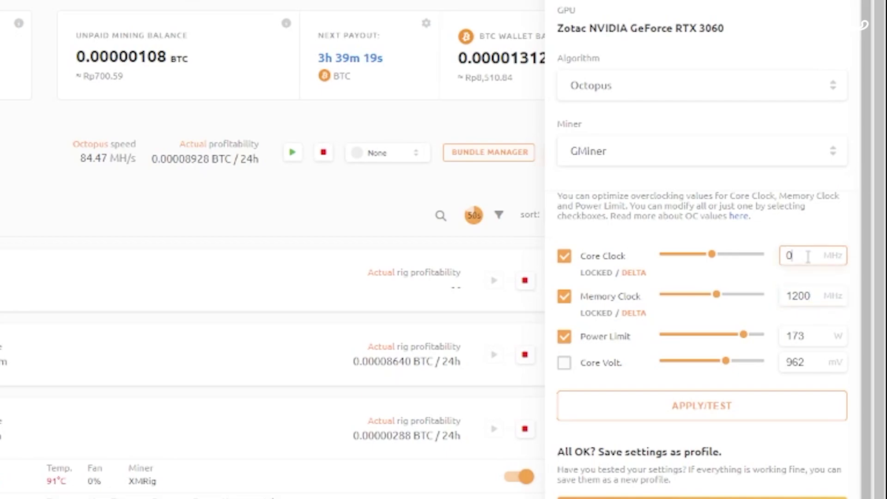
left_click_drag(808, 257, 780, 266)
type("175")
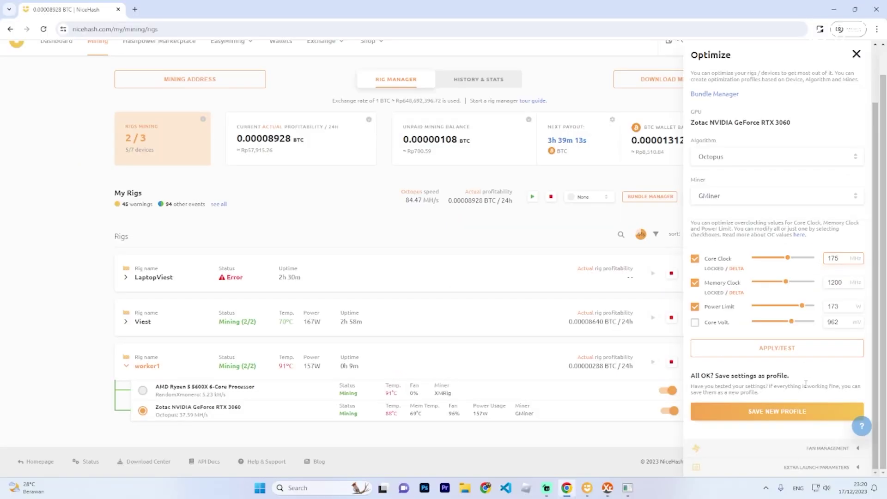
Step: Apply the overclock values as a test, and arrange the GMiner and XMRig console windows one above the other
left_click(758, 416)
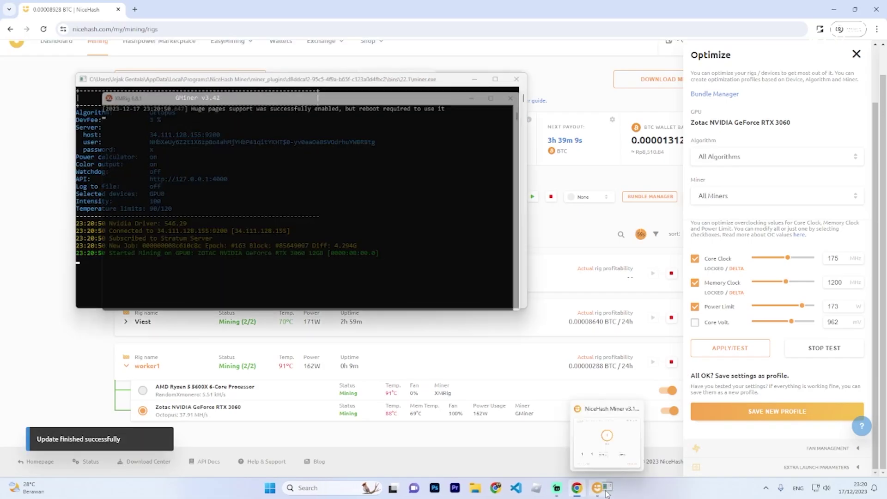
mouse_move(607, 494)
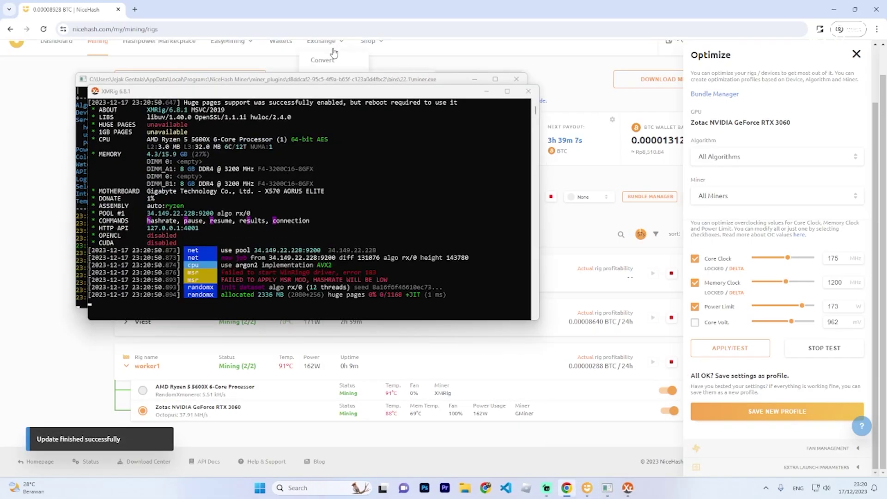
left_click_drag(321, 82, 527, 73)
left_click_drag(245, 92, 245, 204)
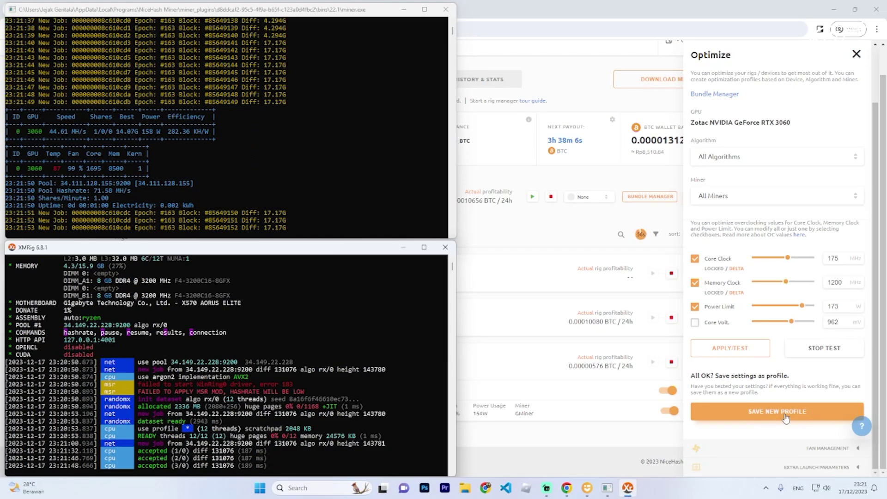
Step: Start saving the tested overclock as a new profile, limited to the Octopus algorithm and the GMiner miner
left_click(785, 419)
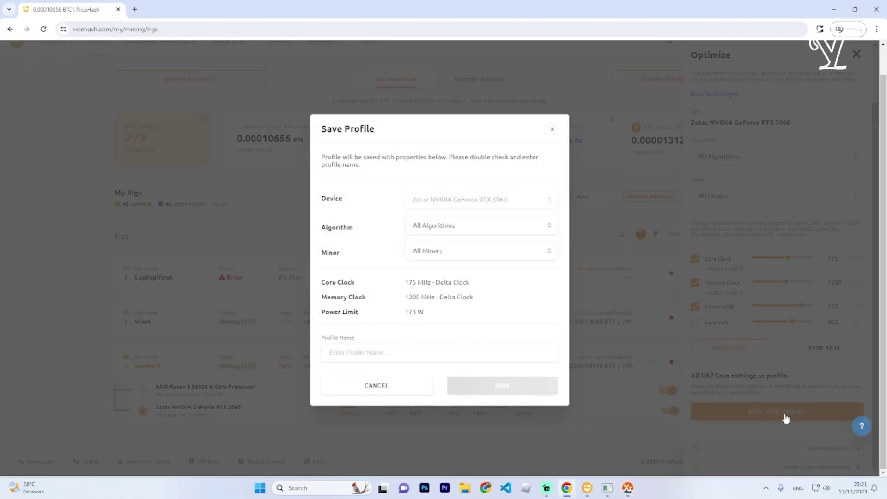
left_click(454, 227)
scroll(446, 361, "down", 2)
scroll(446, 361, "down", 1)
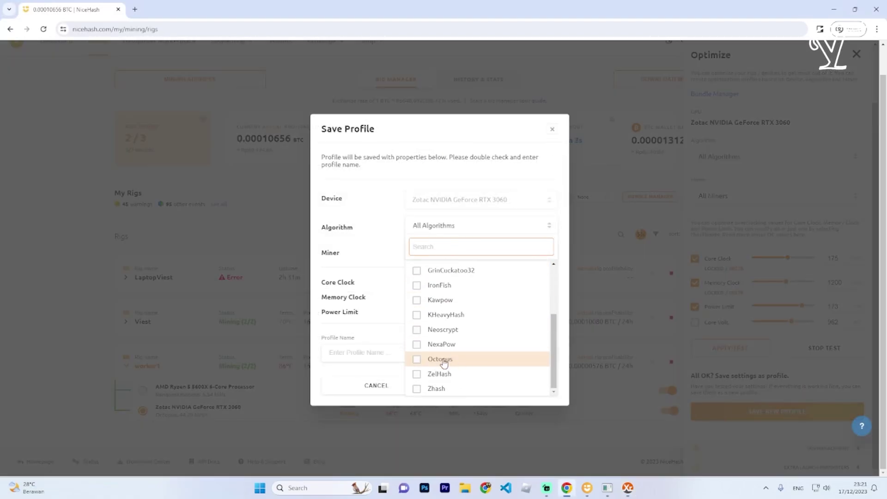
left_click(417, 360)
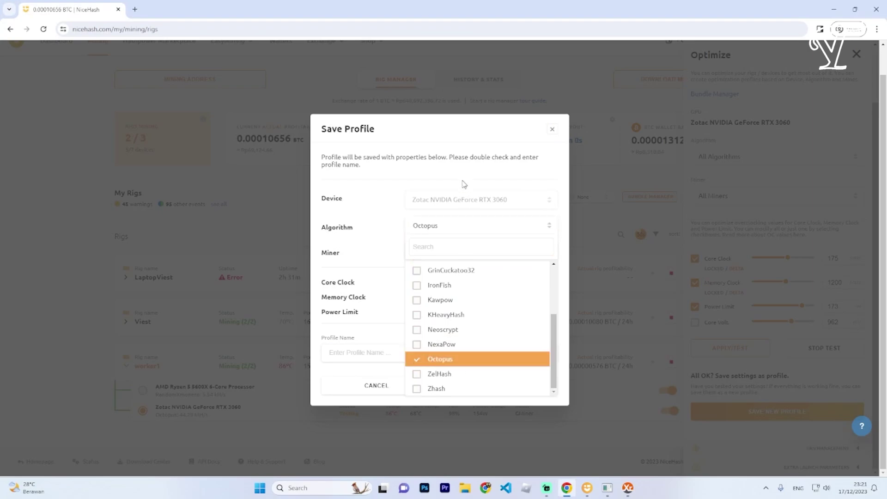
left_click(471, 170)
left_click(452, 259)
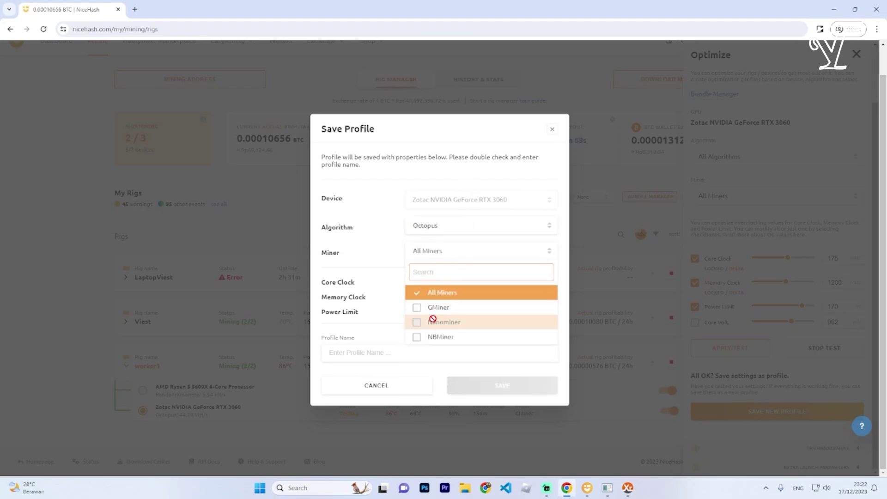
left_click(418, 307)
left_click(386, 243)
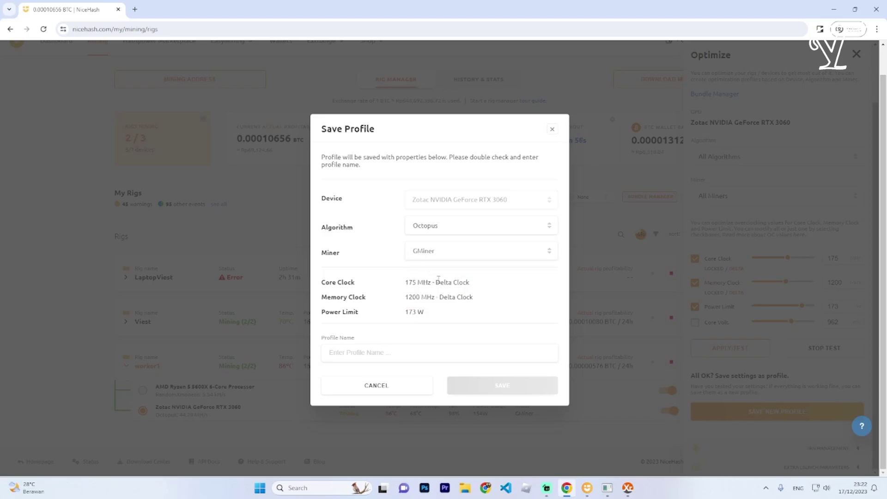
Step: Name the overclock profile "RTX 3060 12GB Viest TV" and save it
left_click(399, 359)
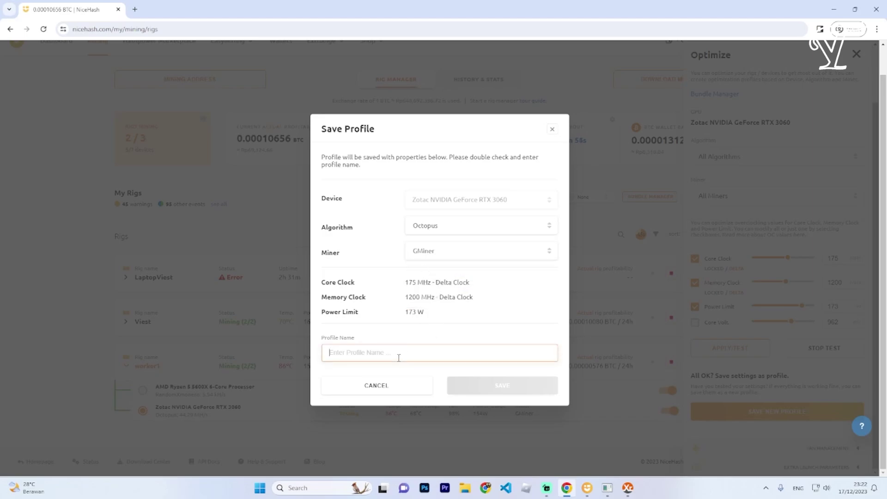
type("RTX 3060 12GB Viest TV")
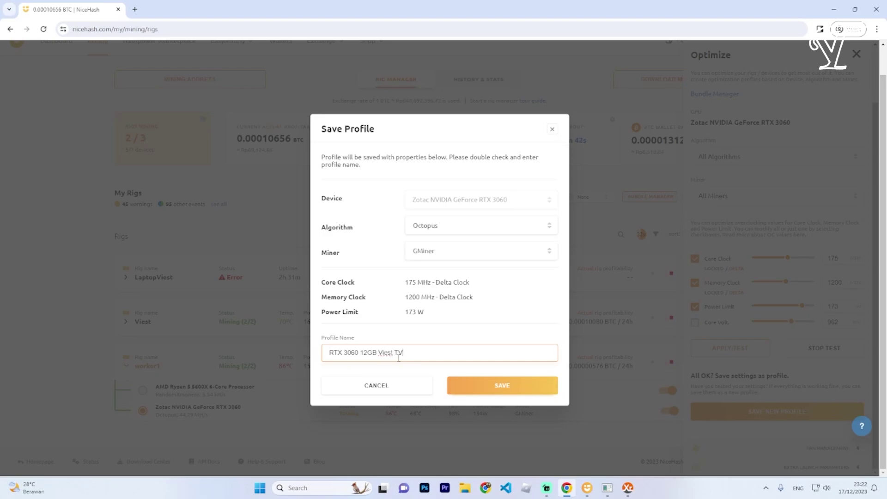
left_click(467, 387)
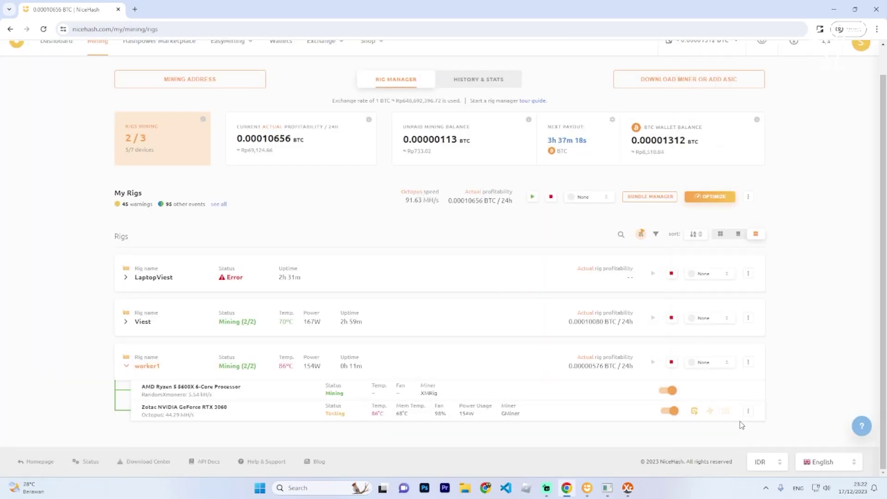
Step: Review the RTX 3060's enabled miners and algorithms without changing them, and reopen the card's Optimize settings
left_click(749, 412)
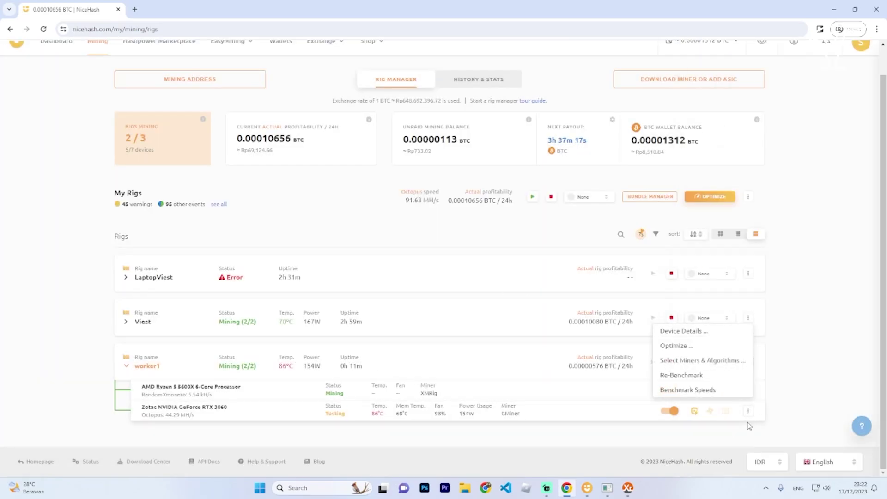
left_click(717, 360)
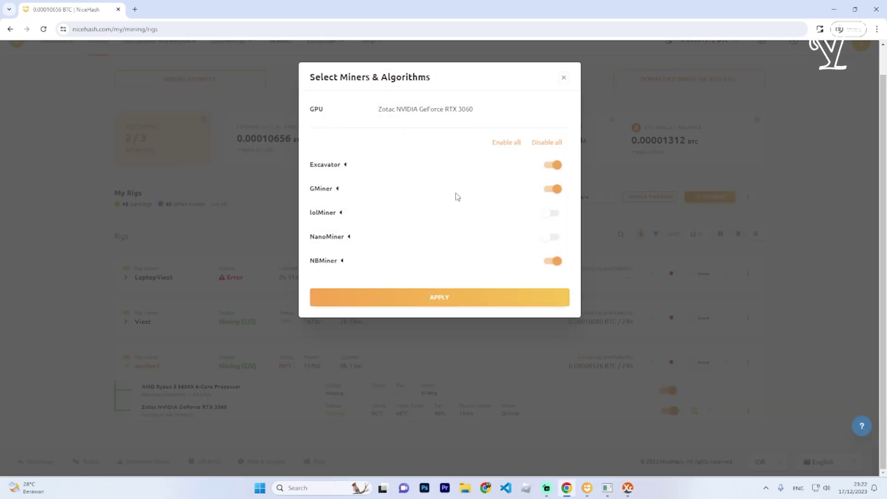
left_click(563, 77)
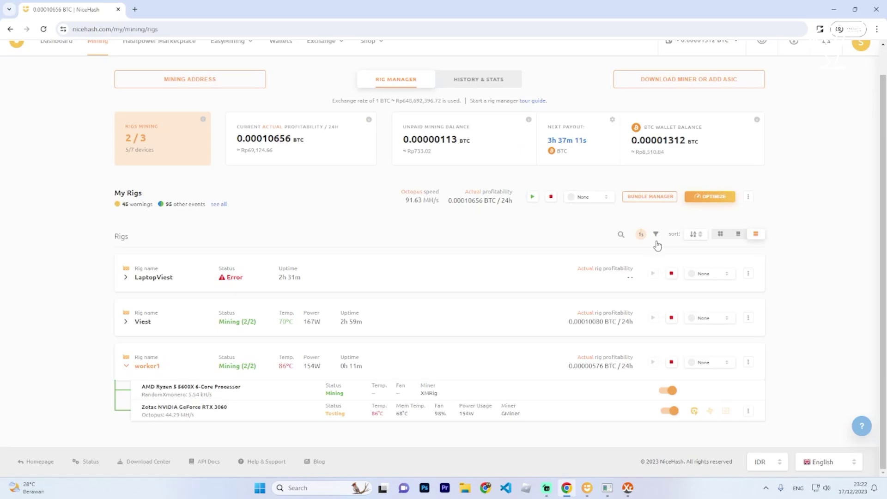
left_click(749, 411)
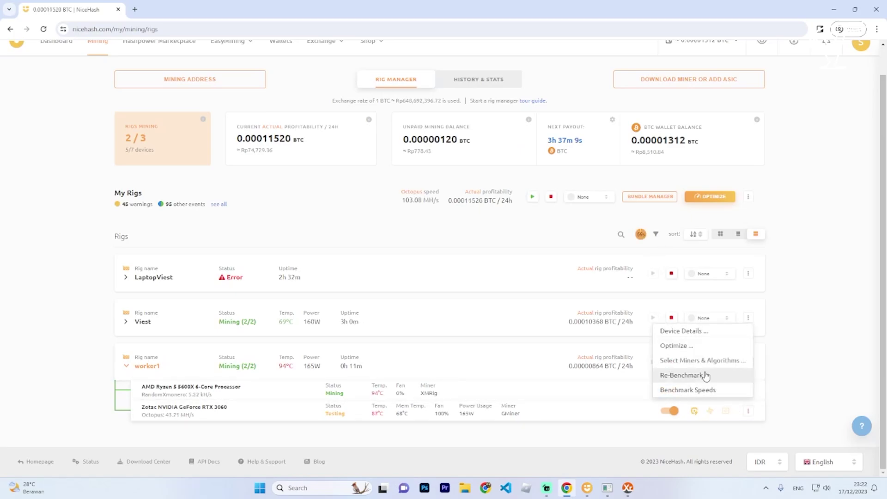
left_click(710, 348)
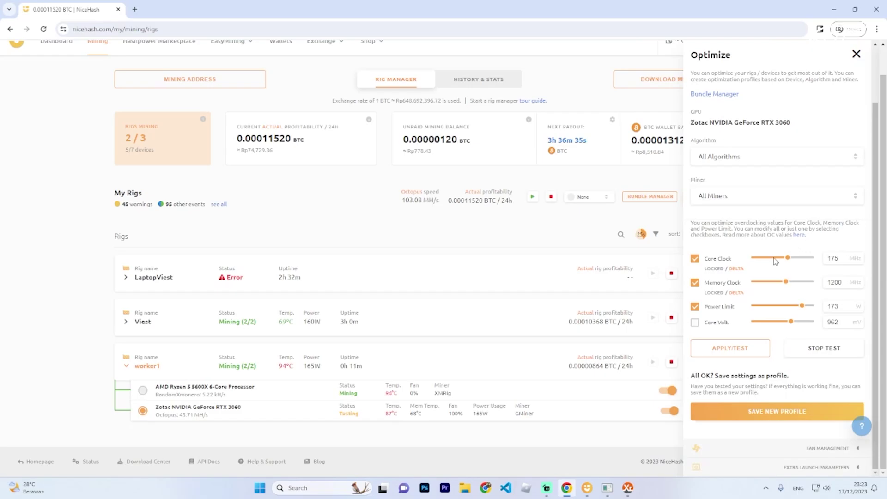
Step: Load the saved overclocking profile "RTX 3060 12GB Viest TV" for the Zotac RTX 3060 and apply it as a test
left_click(800, 270)
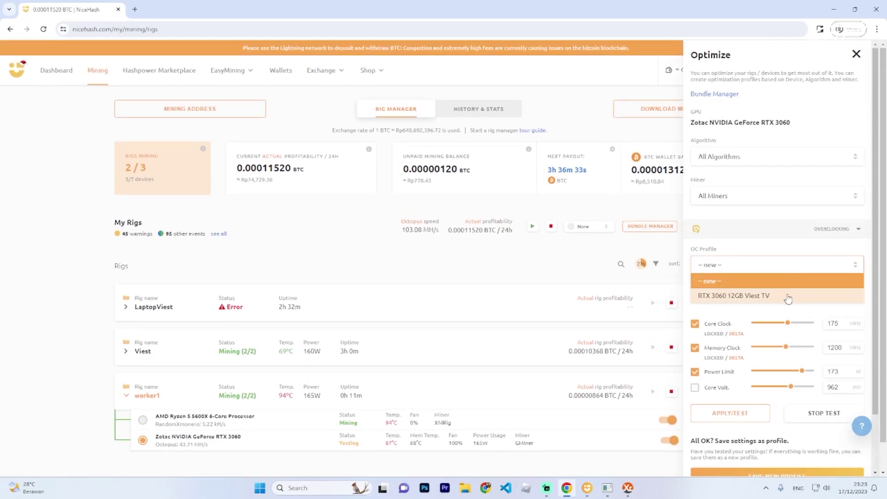
left_click(789, 296)
left_click(738, 412)
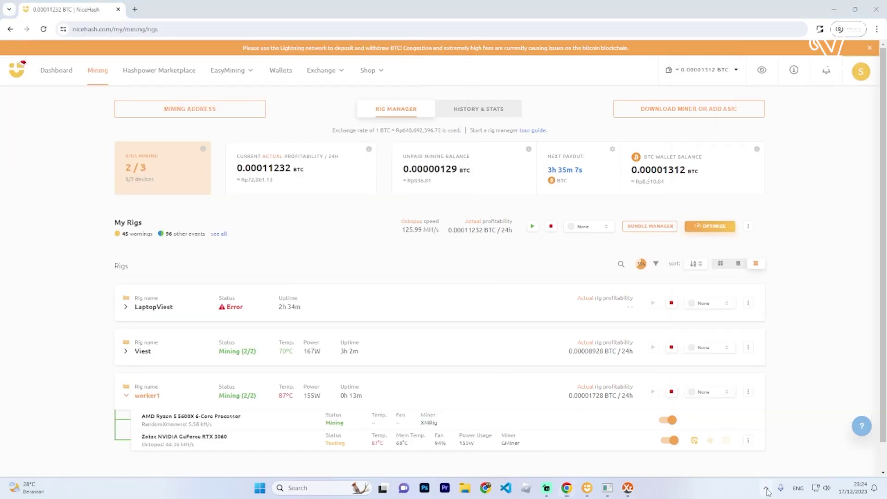
Step: Switch to the HWiNFO64 sensor window and examine the Ryzen 5 5600X and RTX 3060 temperatures, clocks, power and fan readings
left_click(766, 488)
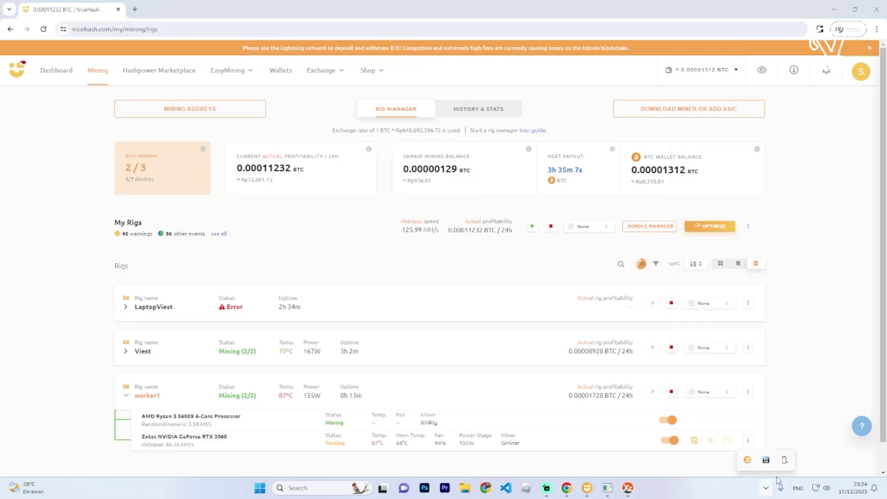
left_click(767, 461)
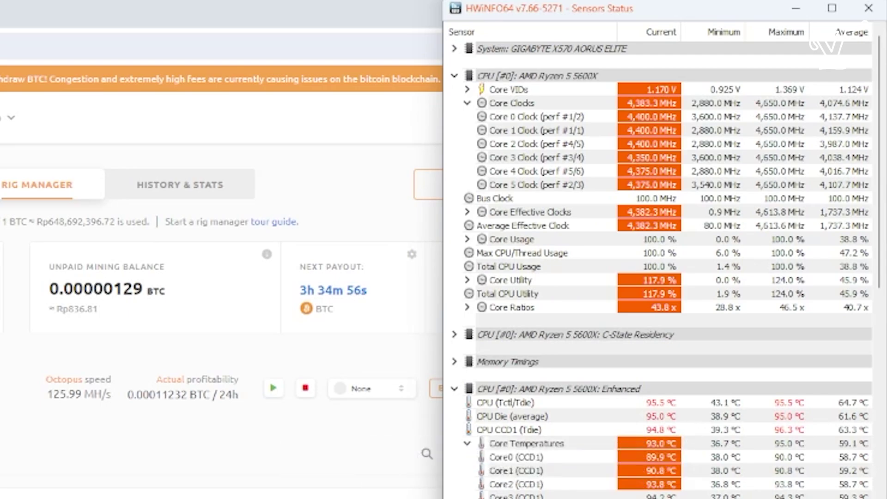
scroll(668, 272, "down", 3)
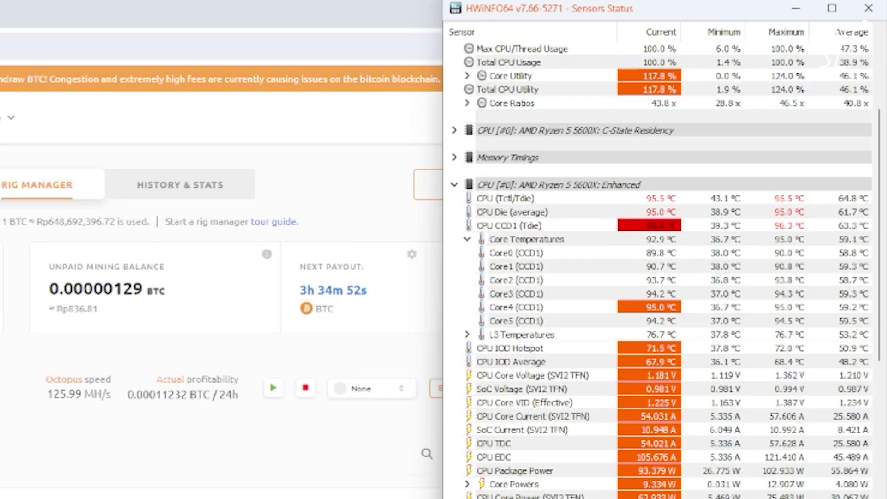
scroll(661, 268, "down", 2)
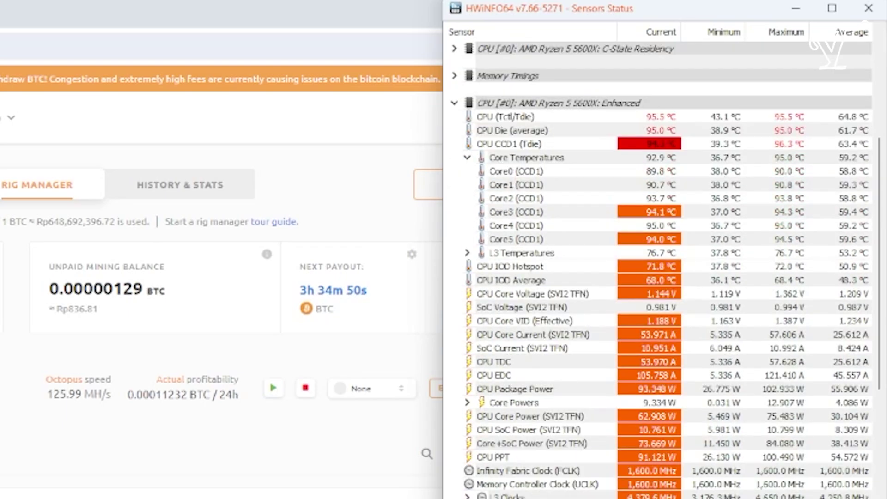
scroll(742, 479, "down", 10)
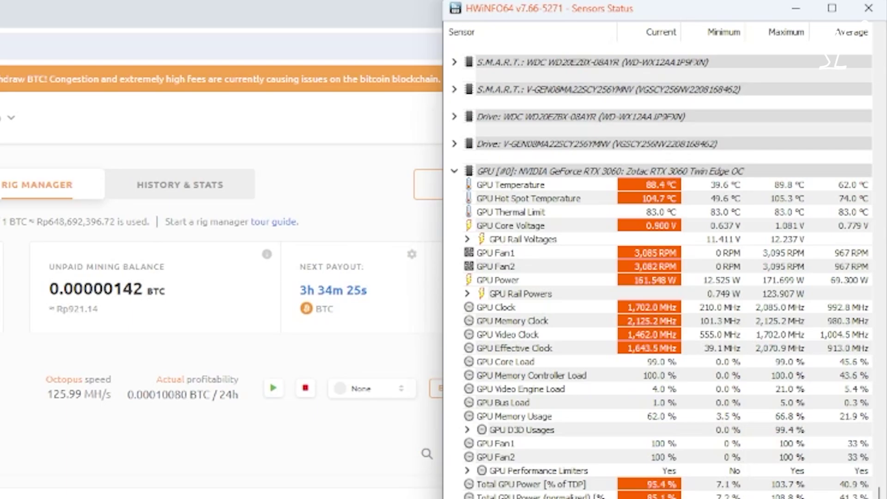
scroll(666, 270, "down", 1)
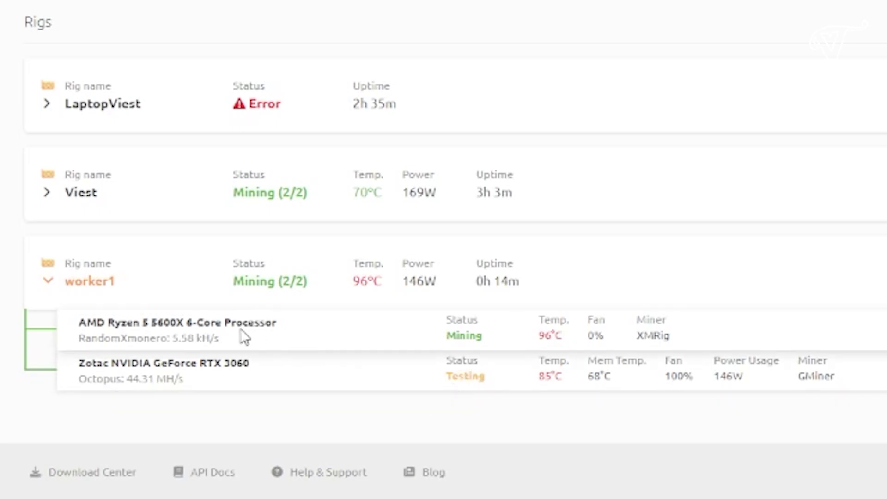
Step: Expand the Viest rig to examine its CPU and GPU mining status beside worker1, and minimize the browser
left_click(43, 199)
scroll(509, 259, "down", 2)
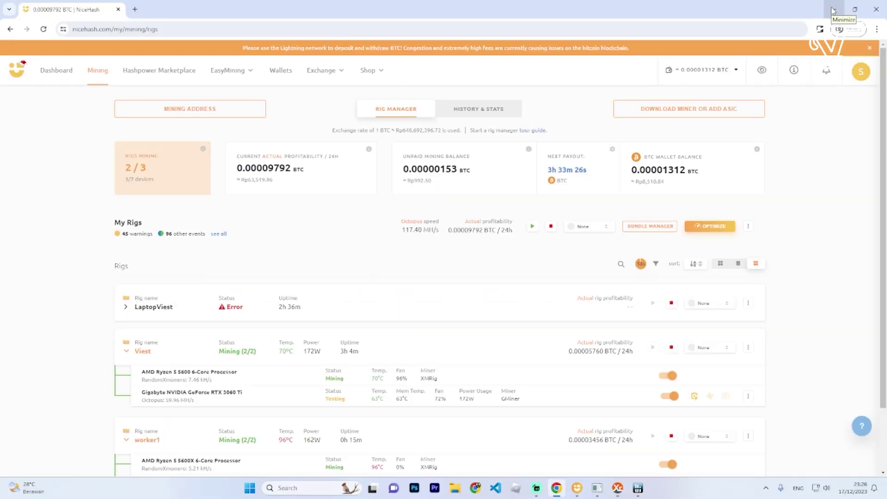
left_click(833, 11)
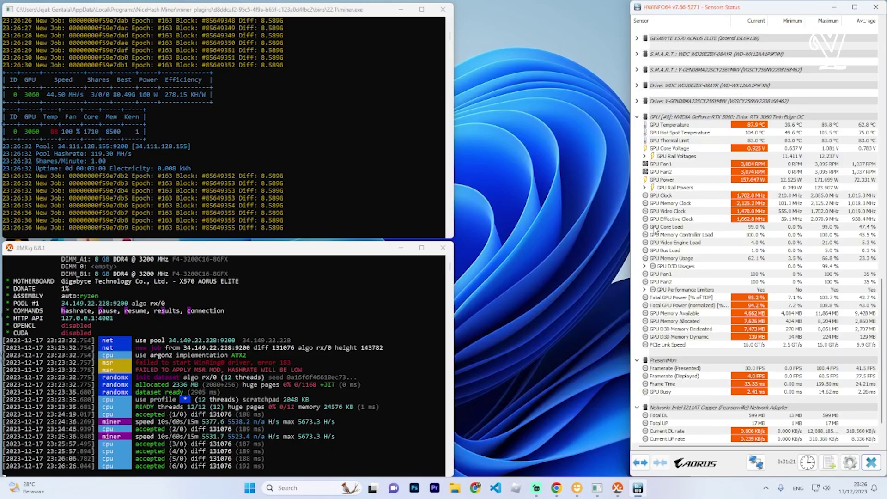
Step: Switch to NiceHash Miner to check its current profitability and unpaid balance, and hide the HWiNFO64 sensor window
mouse_move(655, 229)
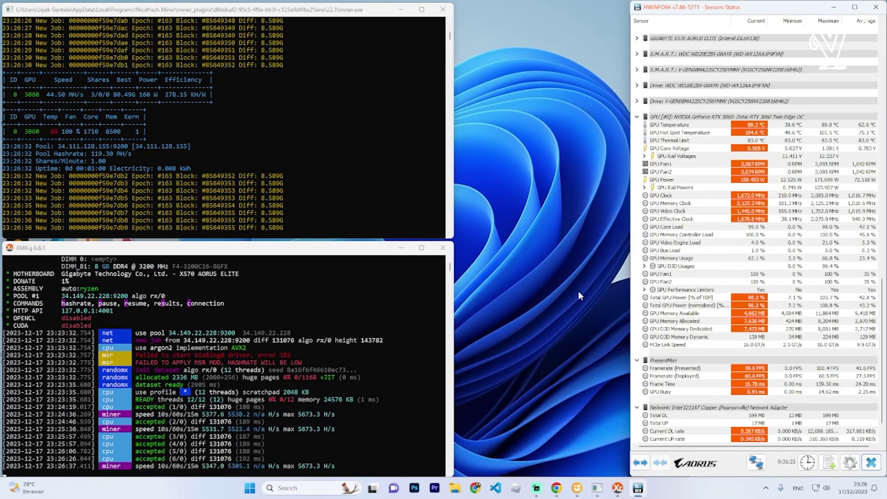
left_click(577, 488)
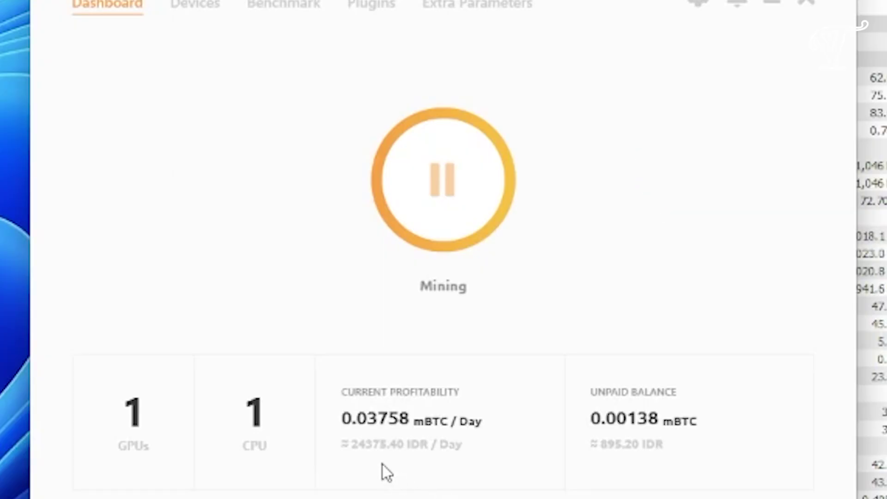
mouse_move(386, 469)
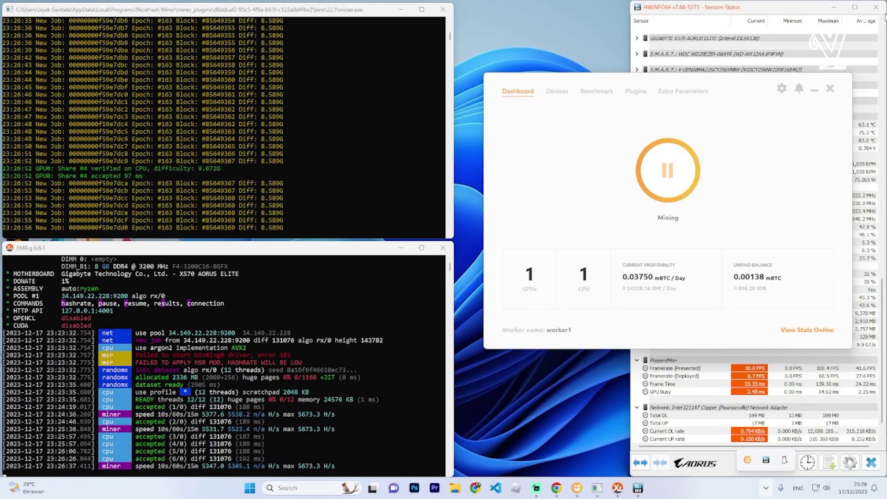
left_click(638, 488)
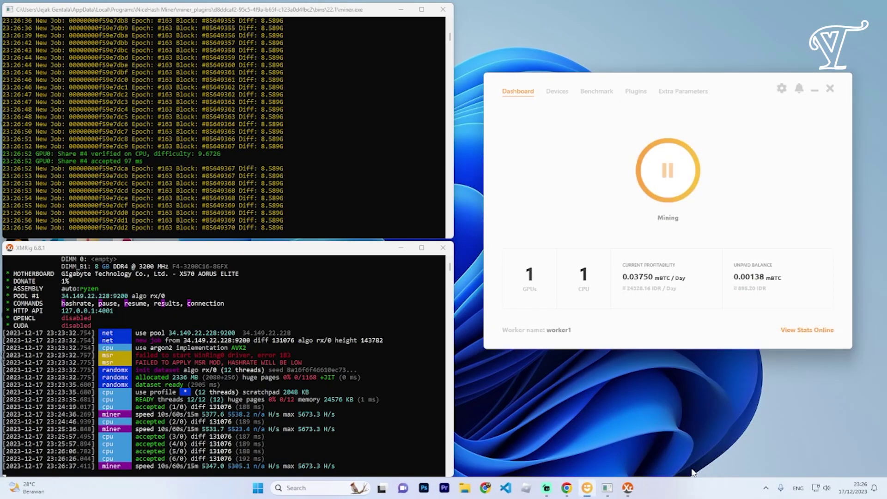